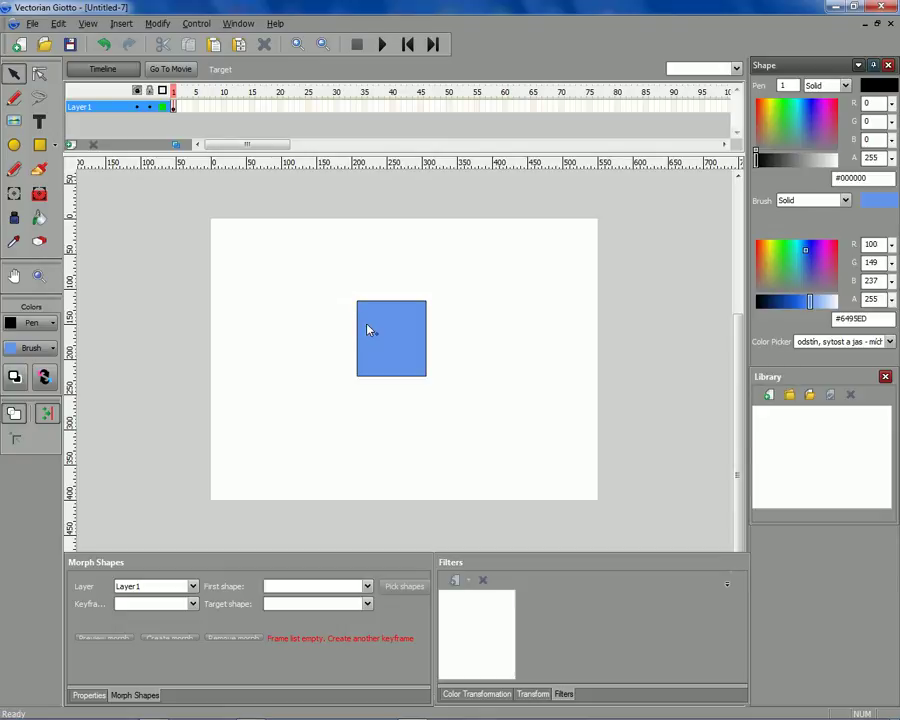
# Step: Rotate the blue square on frame 1 about 45° counterclockwise around its centre
pyautogui.click(371, 330)
pyautogui.click(14, 195)
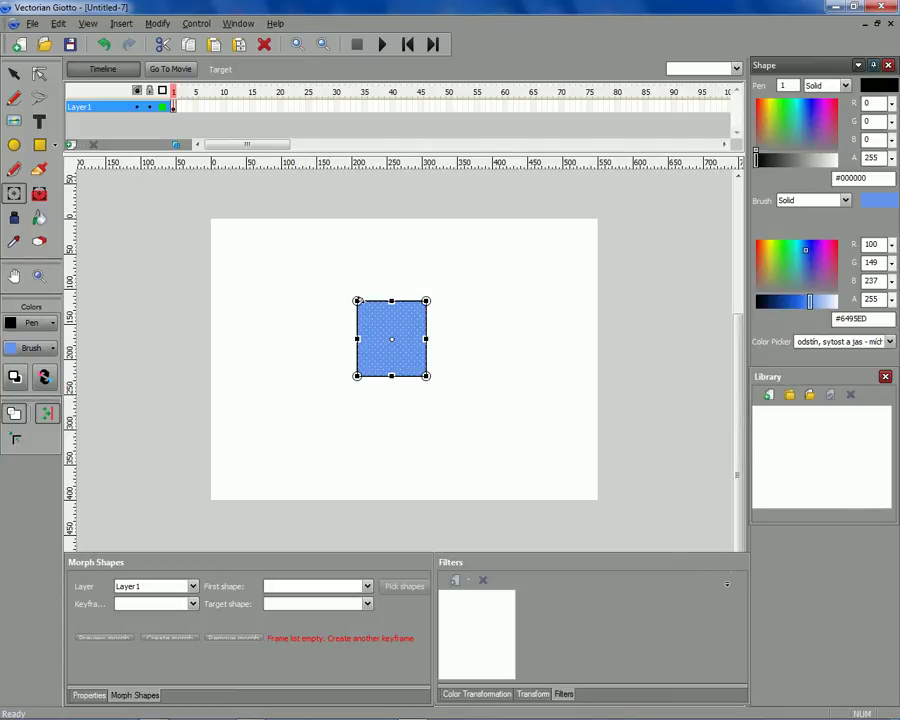
pyautogui.moveTo(358, 300); pyautogui.dragTo(325, 329)
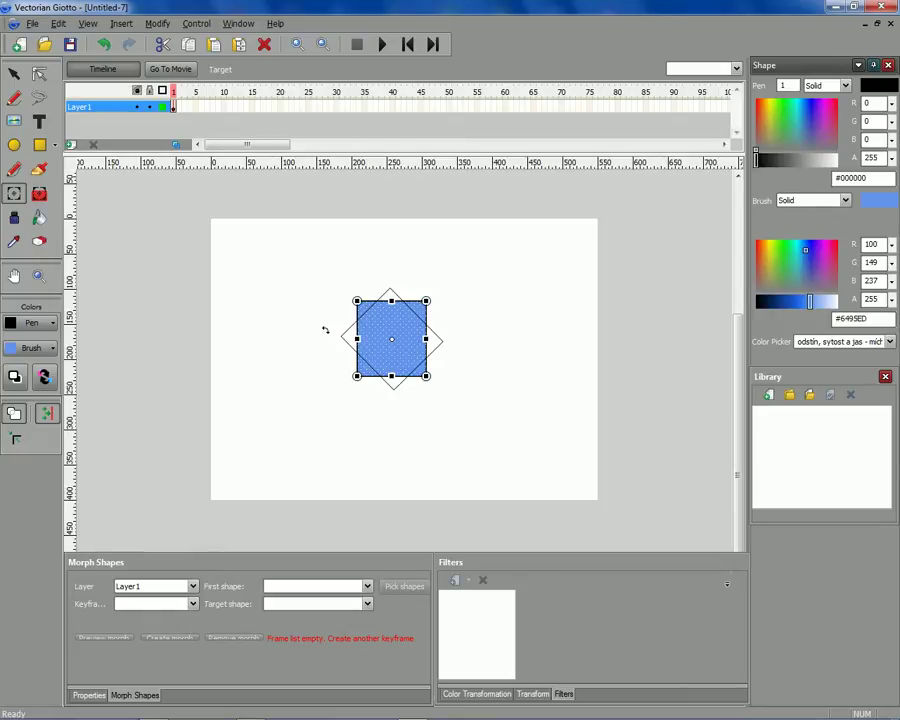
pyautogui.moveTo(325, 329); pyautogui.dragTo(322, 338)
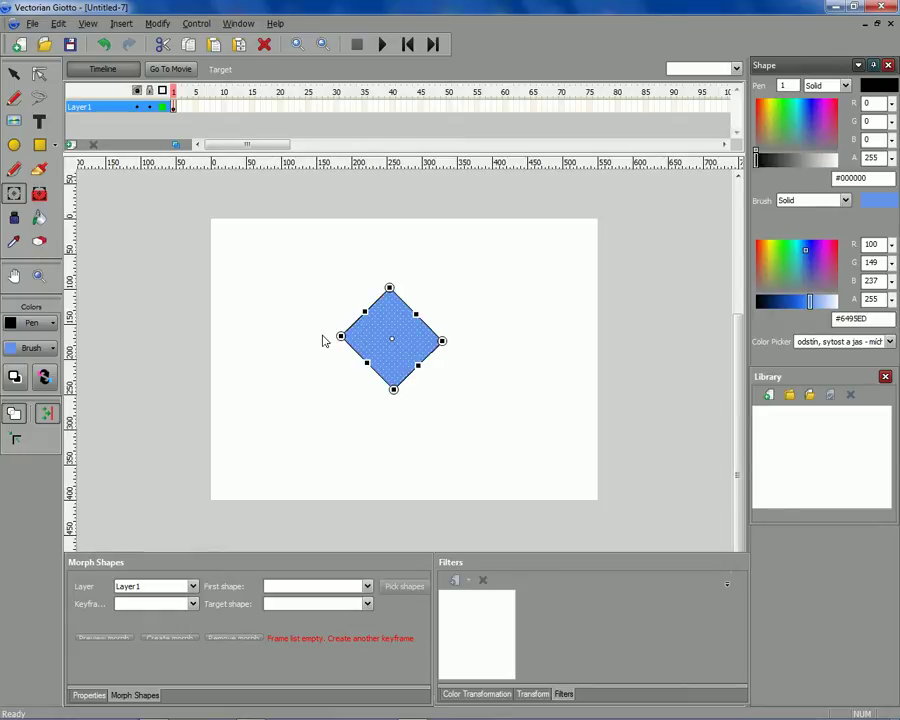
# Step: Insert a keyframe at frame 10 and rotate the square another 45° or so counterclockwise around its centre
pyautogui.click(223, 105)
pyautogui.rightClick(224, 105)
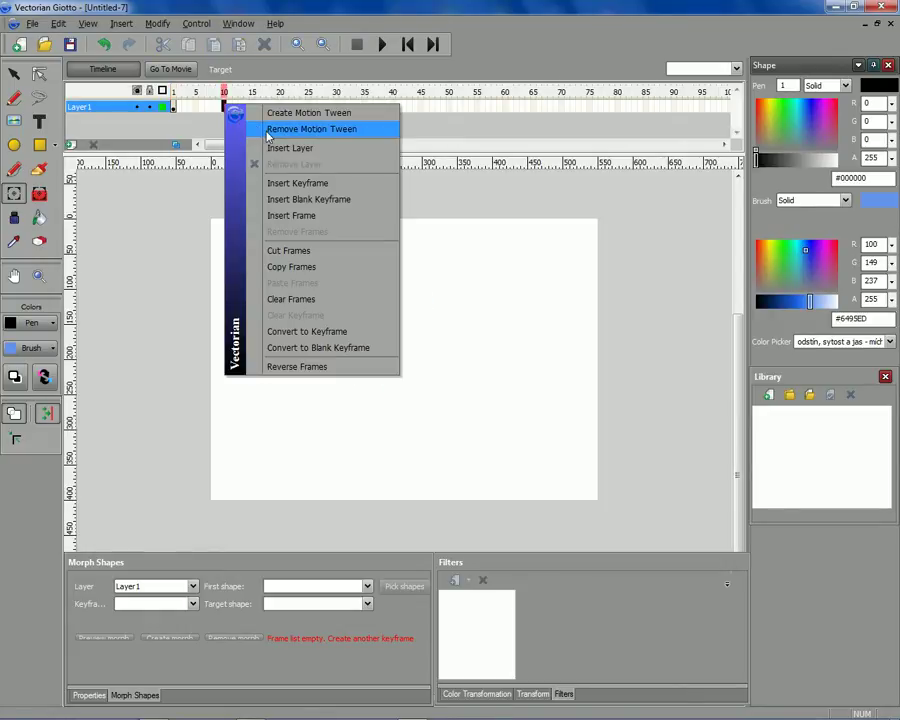
pyautogui.click(285, 184)
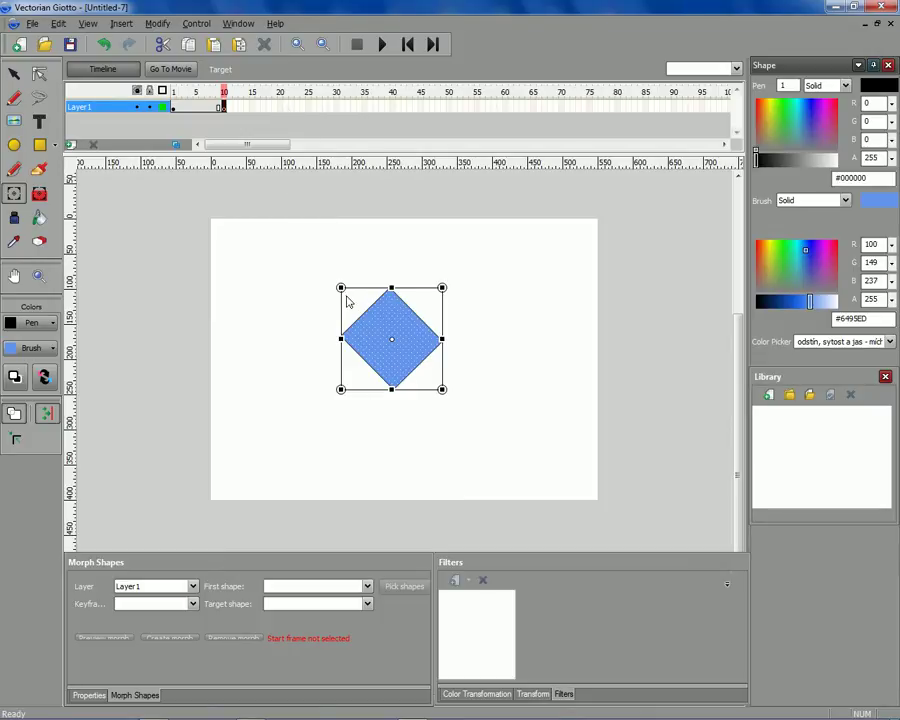
pyautogui.moveTo(345, 287); pyautogui.dragTo(320, 334)
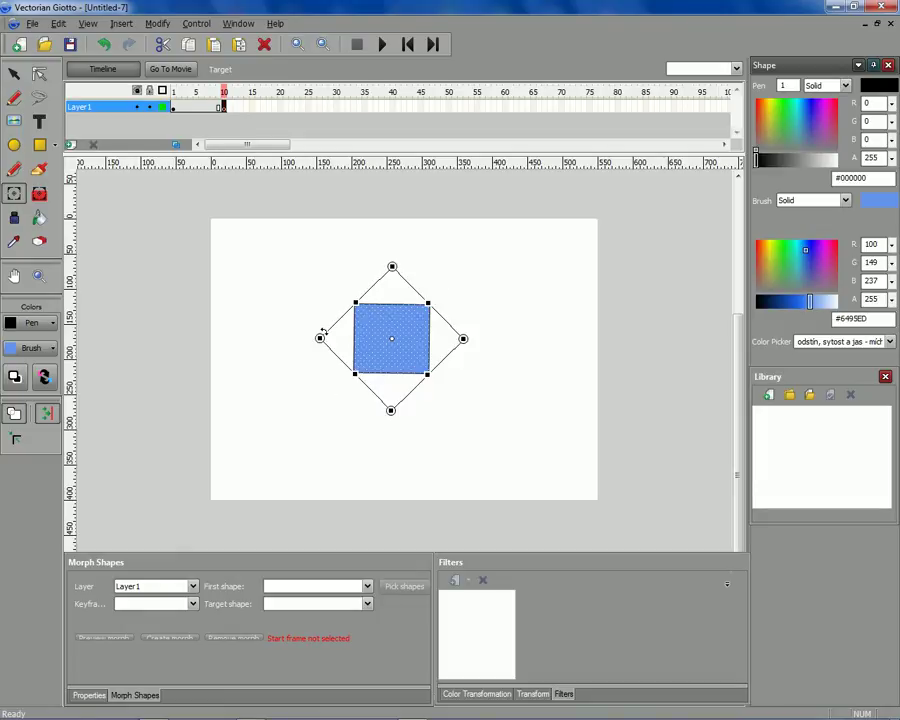
# Step: Insert a keyframe at frame 20 and rotate the square about 45° counterclockwise around its centre
pyautogui.click(280, 106)
pyautogui.rightClick(280, 105)
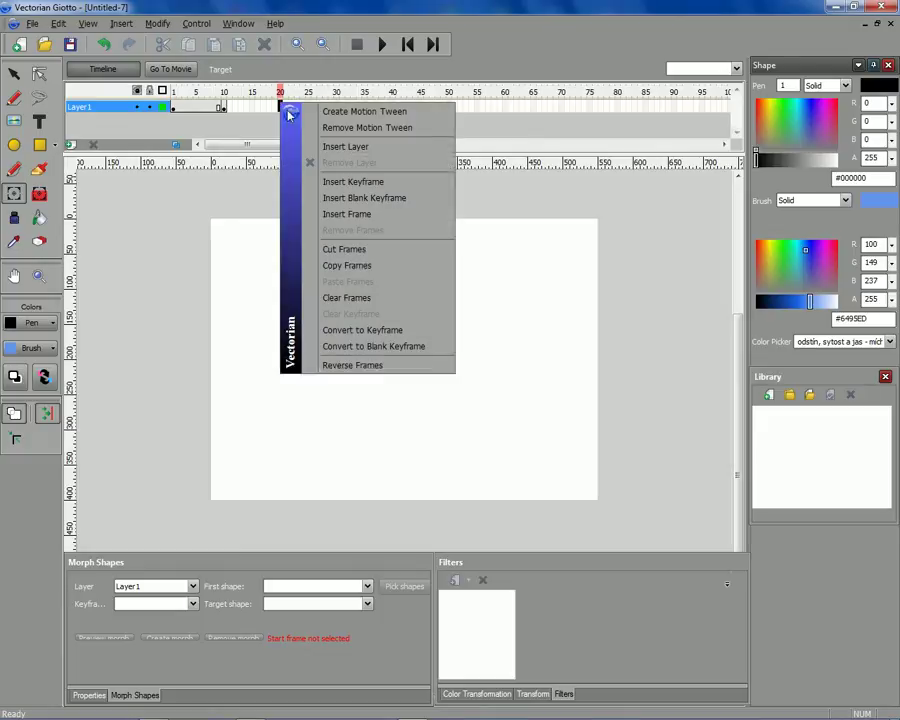
pyautogui.click(336, 182)
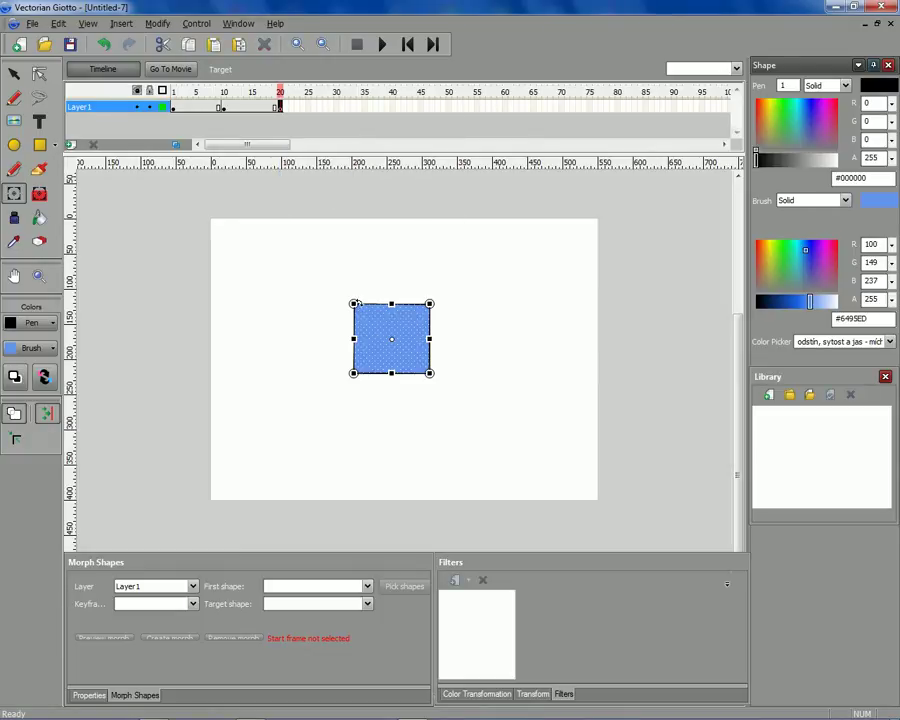
pyautogui.moveTo(355, 303); pyautogui.dragTo(327, 342)
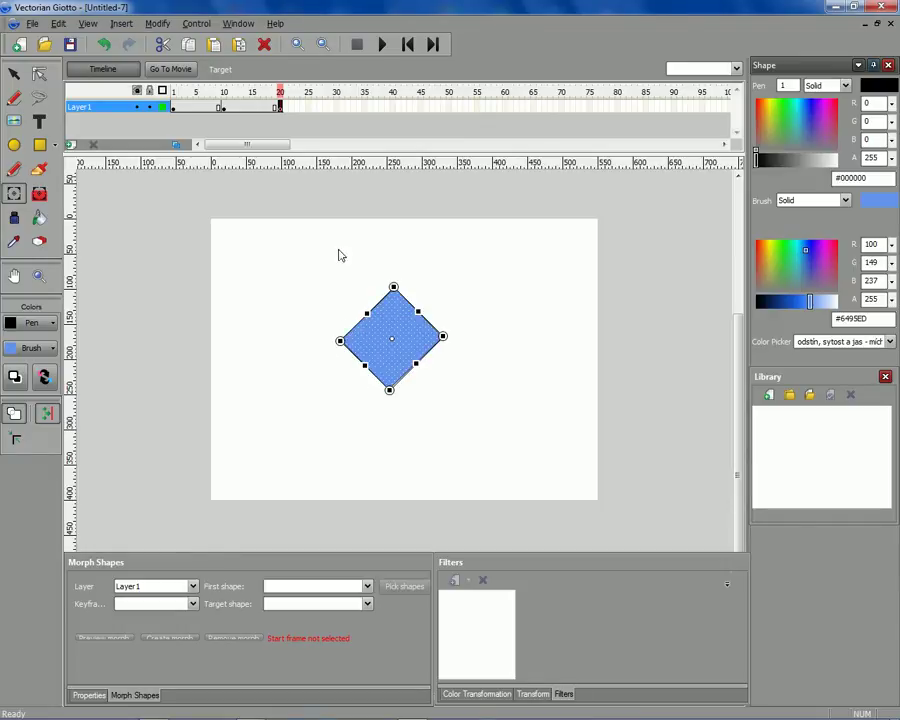
# Step: Insert a keyframe at frame 30, shift the rotation pivot toward the square's lower corner, and rotate the square about 80° counterclockwise
pyautogui.click(336, 106)
pyautogui.rightClick(336, 107)
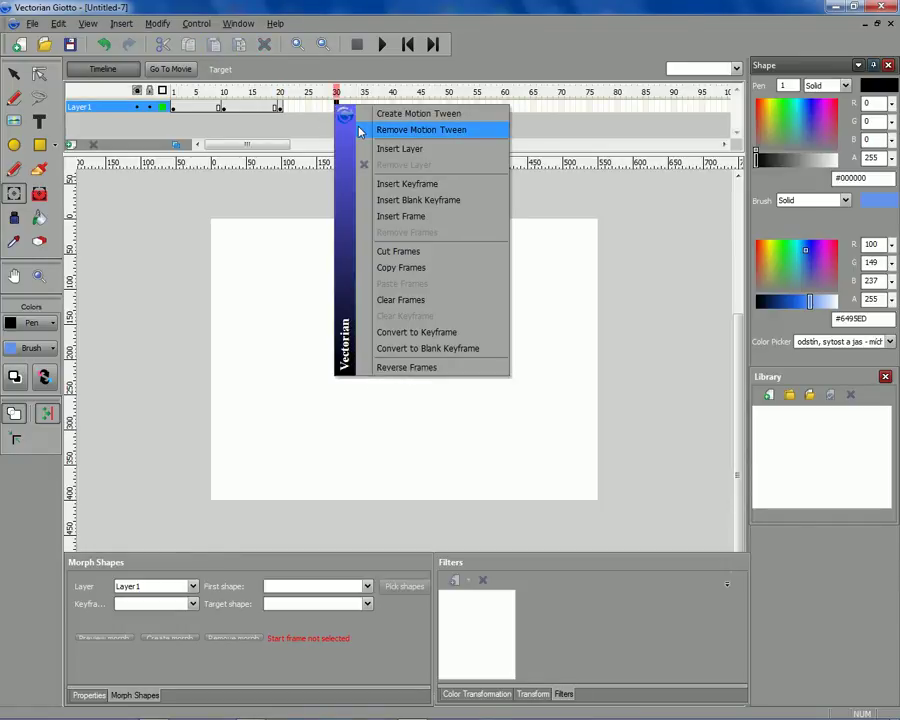
pyautogui.click(388, 193)
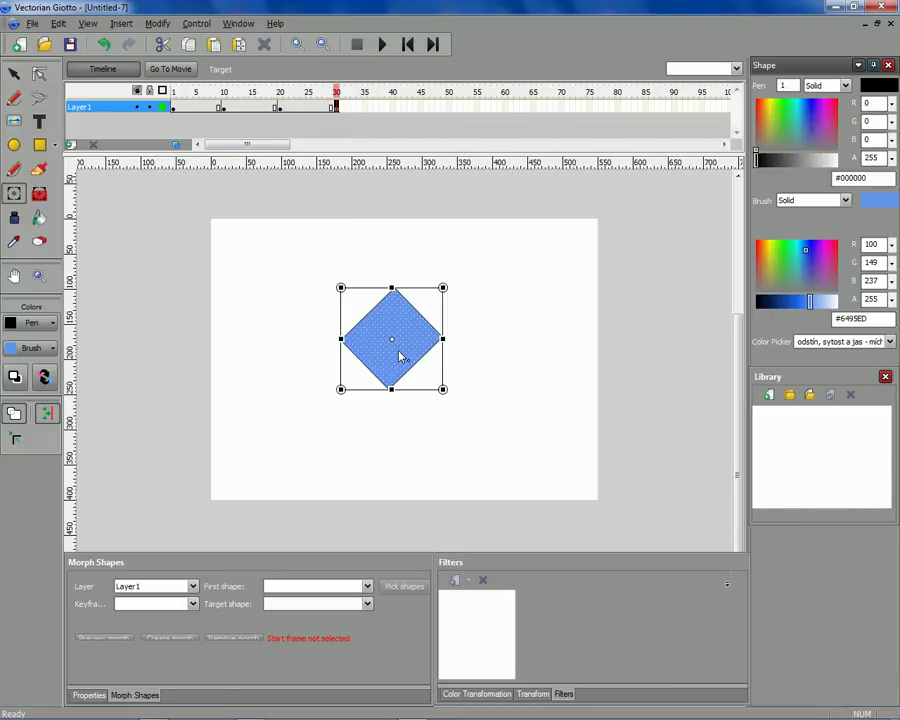
pyautogui.click(281, 333)
pyautogui.click(368, 342)
pyautogui.moveTo(334, 287); pyautogui.dragTo(231, 440)
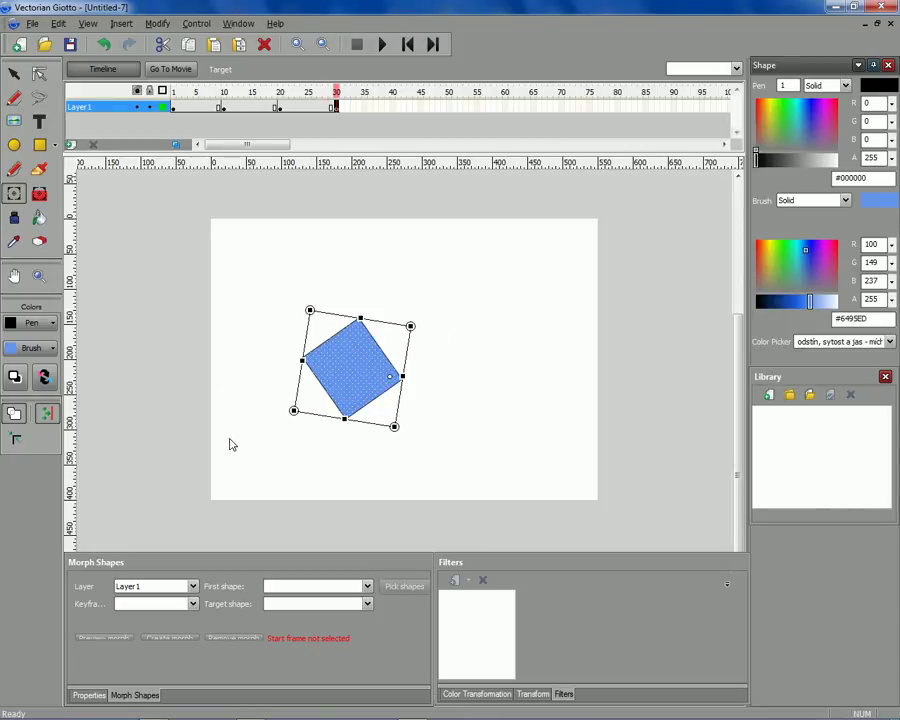
# Step: Insert a keyframe at frame 40 and rotate the square about 135° counterclockwise around the pivot near its lowest corner
pyautogui.click(394, 108)
pyautogui.rightClick(394, 109)
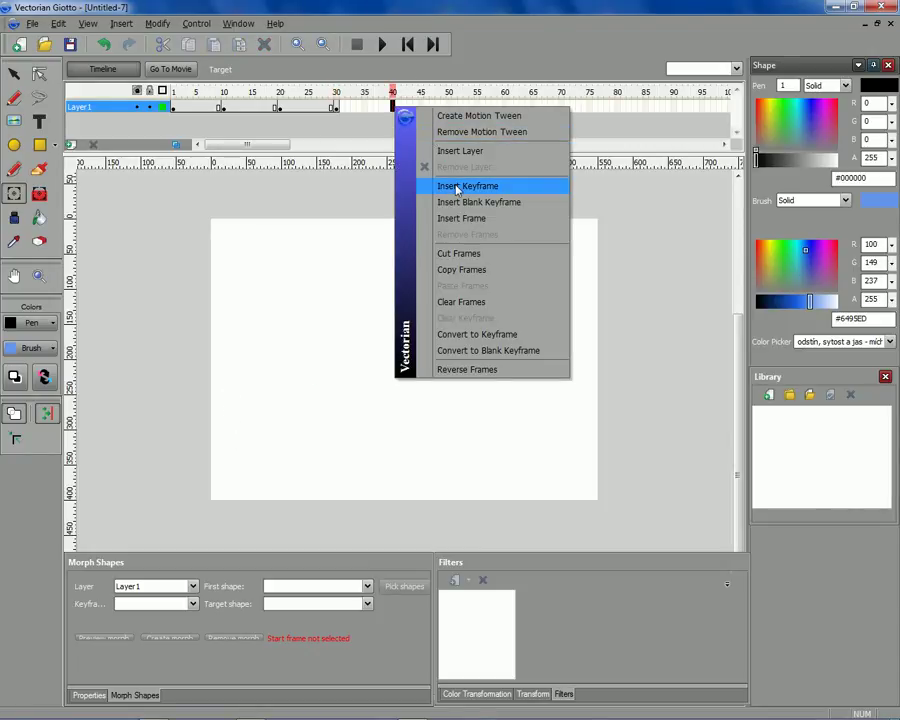
pyautogui.click(462, 186)
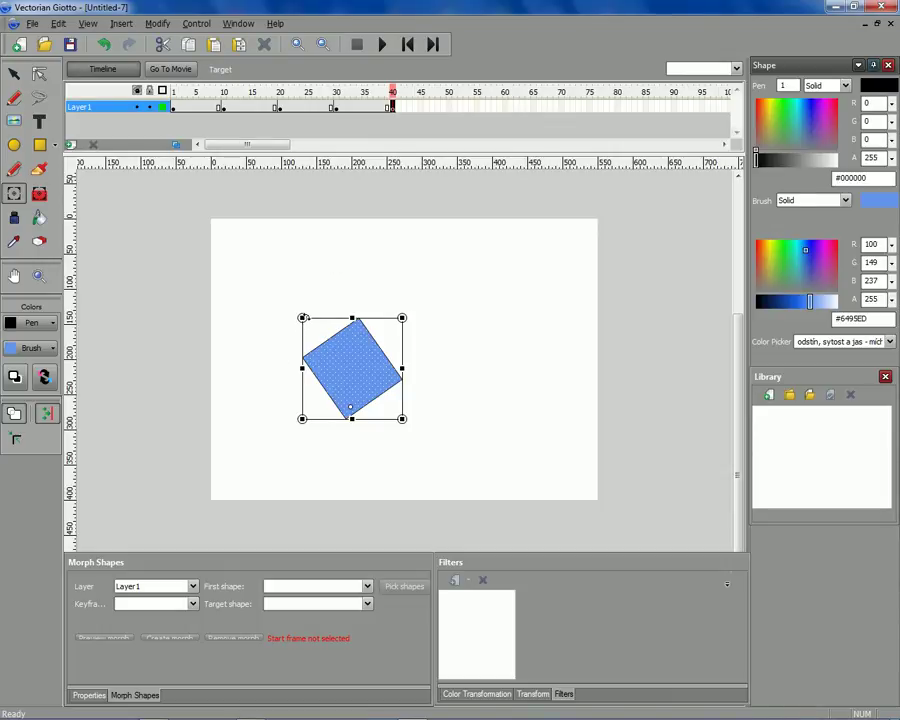
pyautogui.moveTo(304, 318); pyautogui.dragTo(346, 462)
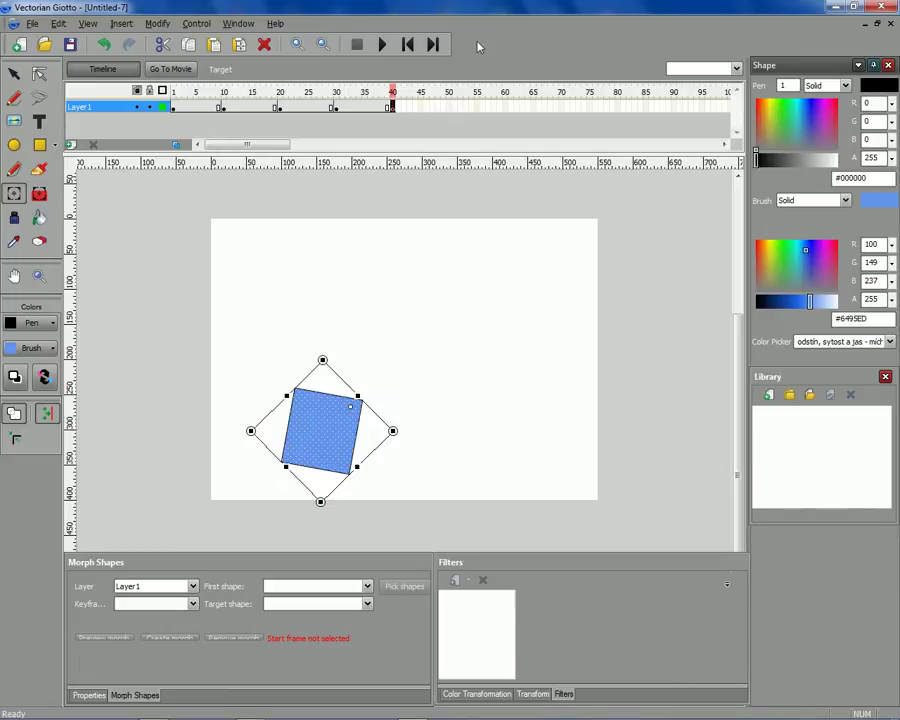
# Step: Insert a keyframe at frame 50 and rotate the square about 50° counterclockwise around the pivot near its lower edge
pyautogui.click(449, 106)
pyautogui.rightClick(449, 106)
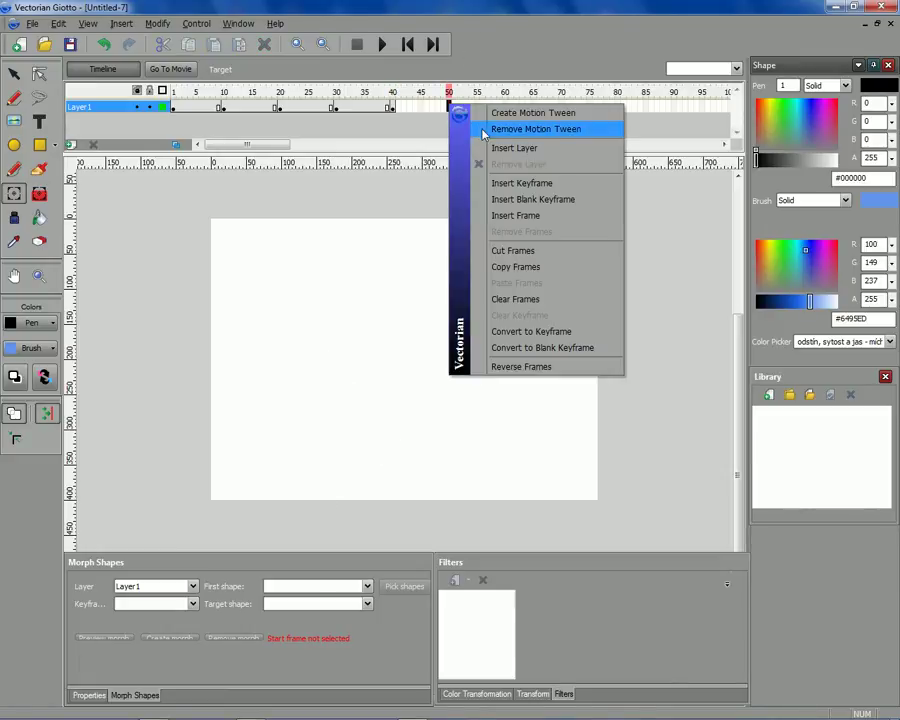
pyautogui.click(497, 183)
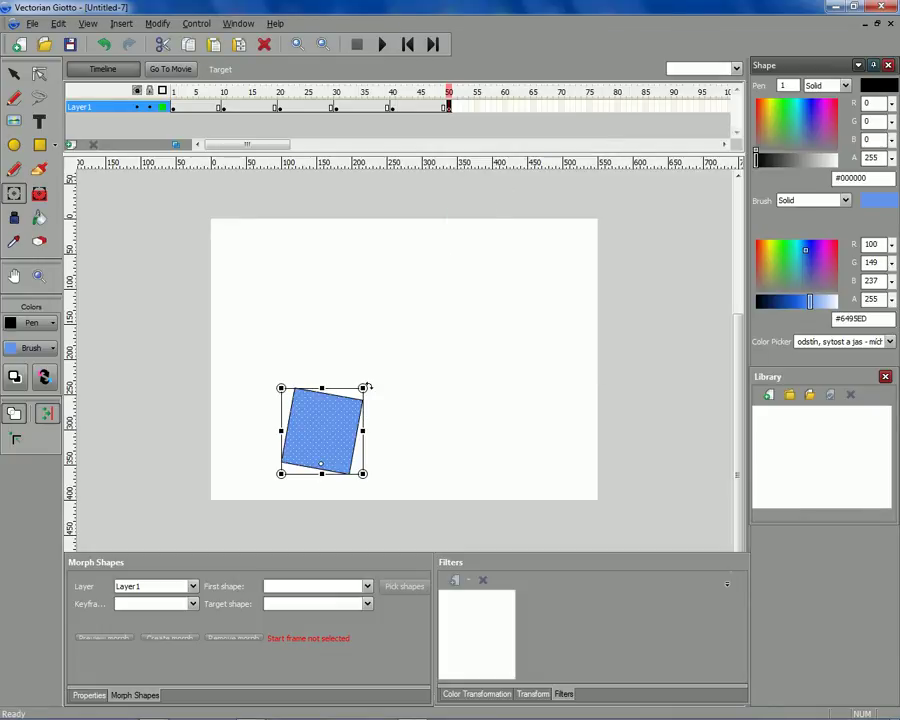
pyautogui.moveTo(372, 381); pyautogui.dragTo(266, 327)
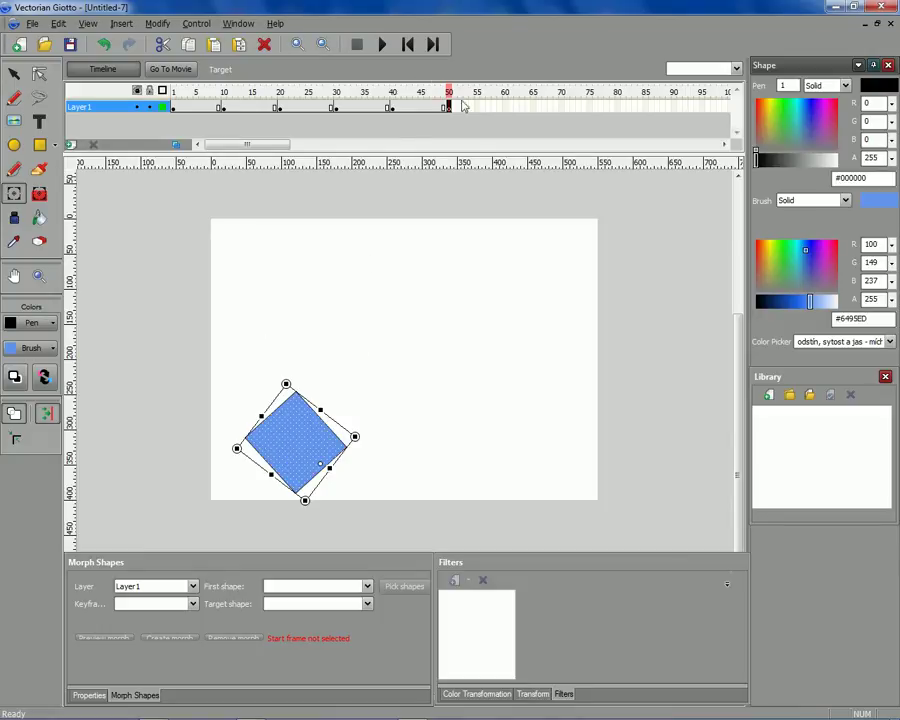
# Step: Insert a keyframe at frame 60, move the pivot near the square's upper corner, and swing the square upward around it
pyautogui.click(505, 107)
pyautogui.rightClick(505, 108)
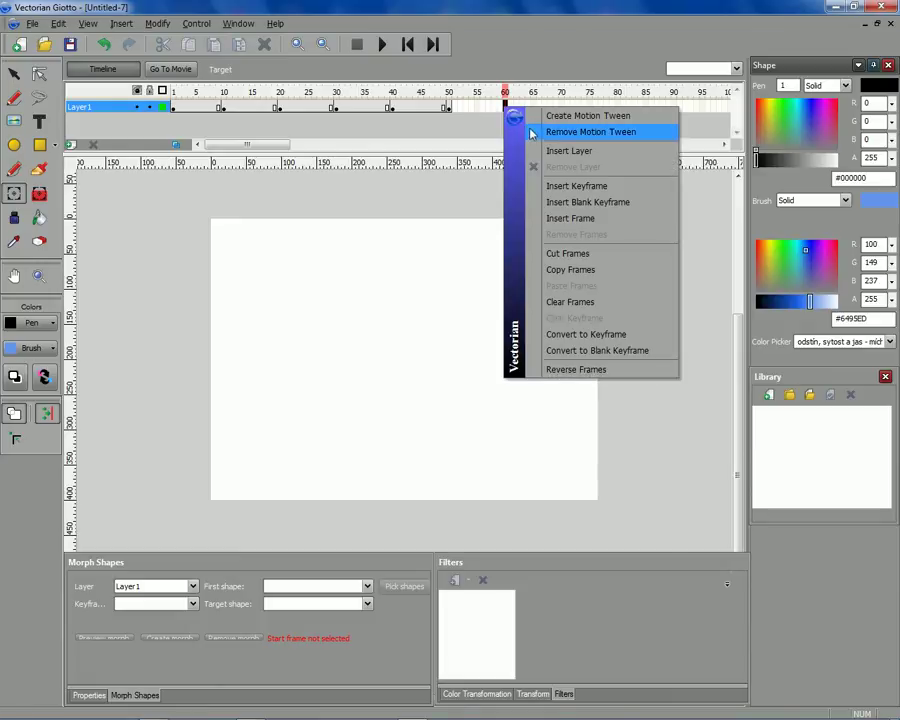
pyautogui.click(557, 187)
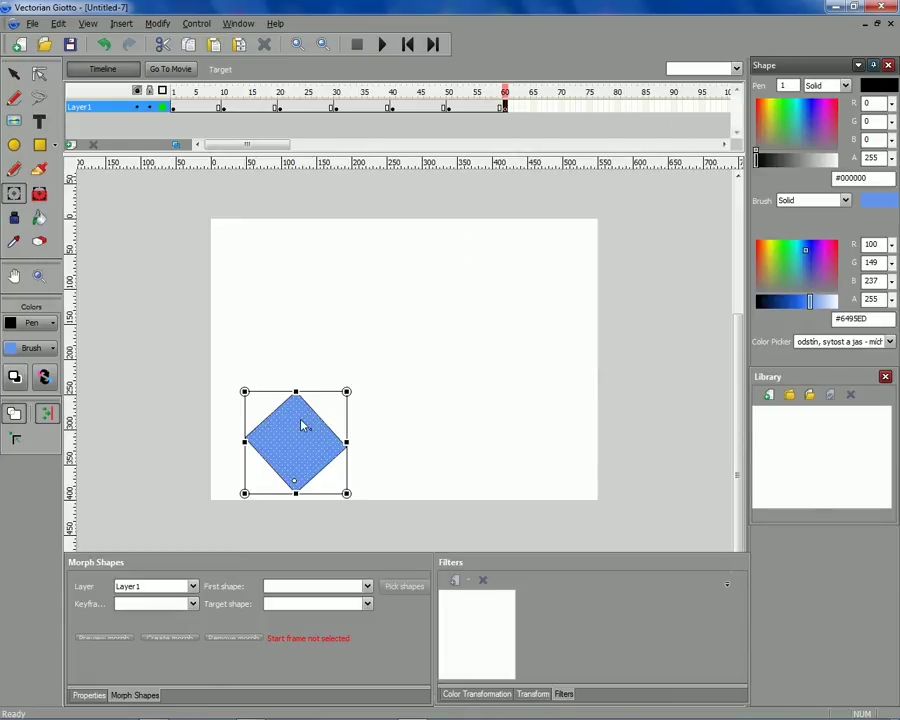
pyautogui.moveTo(296, 484)
pyautogui.mouseDown()
pyautogui.moveTo(296, 470)
pyautogui.moveTo(296, 484)
pyautogui.mouseUp()
pyautogui.moveTo(251, 384); pyautogui.dragTo(608, 340)
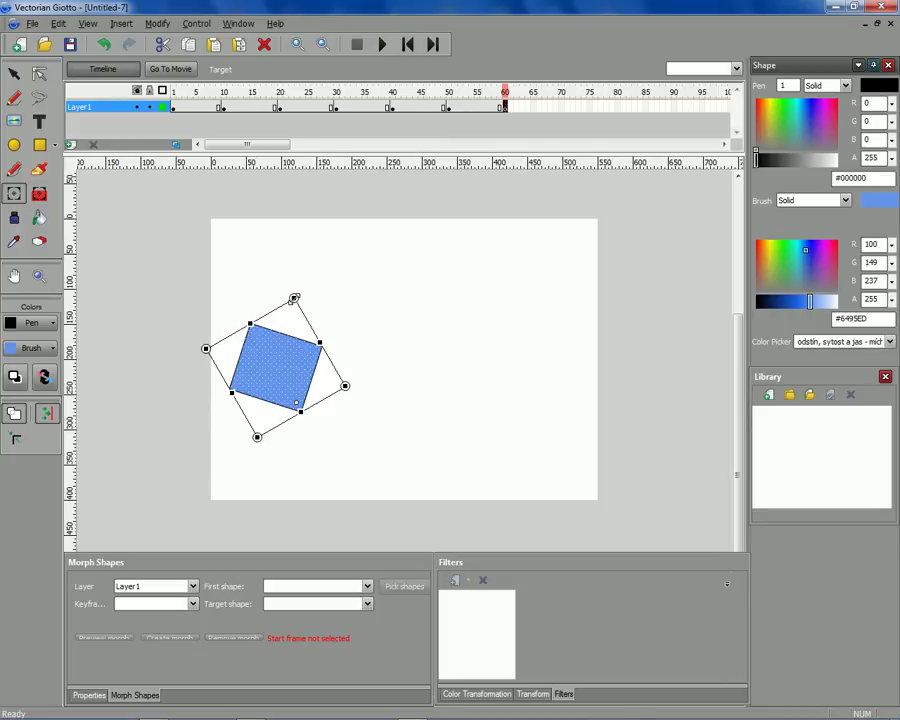
# Step: Insert a keyframe at frame 70 and rotate the square about 90° counterclockwise around the pivot near its upper edge
pyautogui.click(562, 107)
pyautogui.rightClick(562, 107)
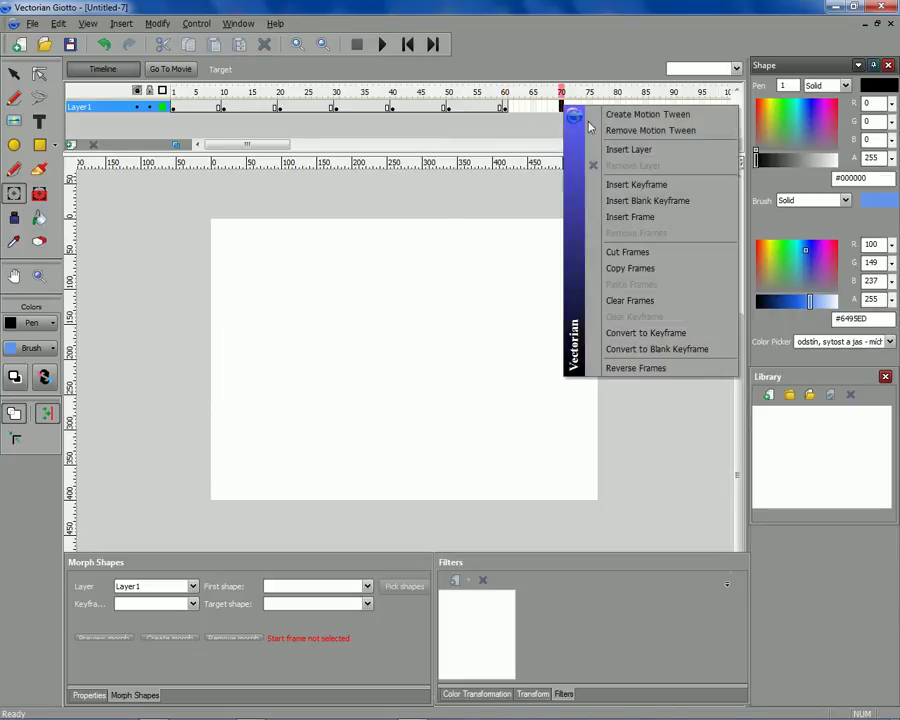
pyautogui.click(628, 185)
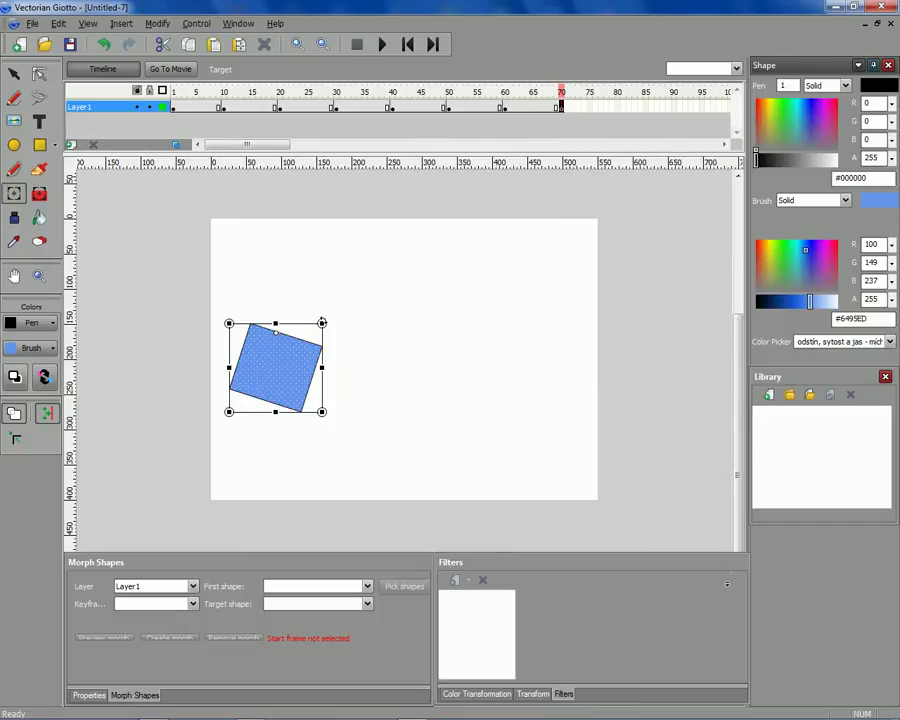
pyautogui.moveTo(335, 321); pyautogui.dragTo(269, 277)
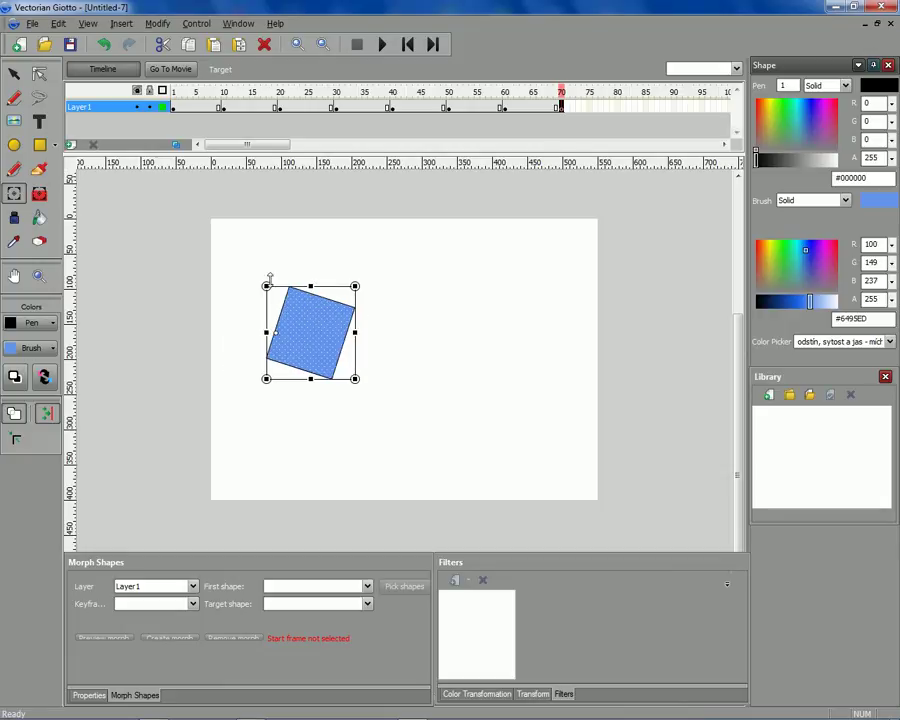
# Step: Insert a keyframe at frame 80, move the pivot back to the square's centre, and rotate the square about 35° clockwise
pyautogui.click(615, 108)
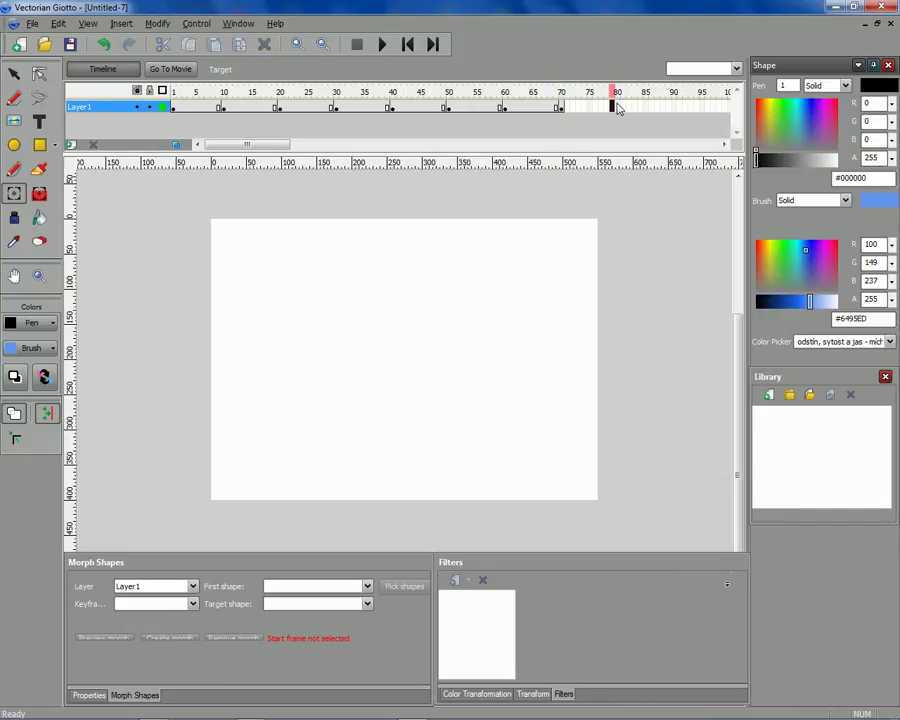
pyautogui.rightClick(617, 106)
pyautogui.click(658, 190)
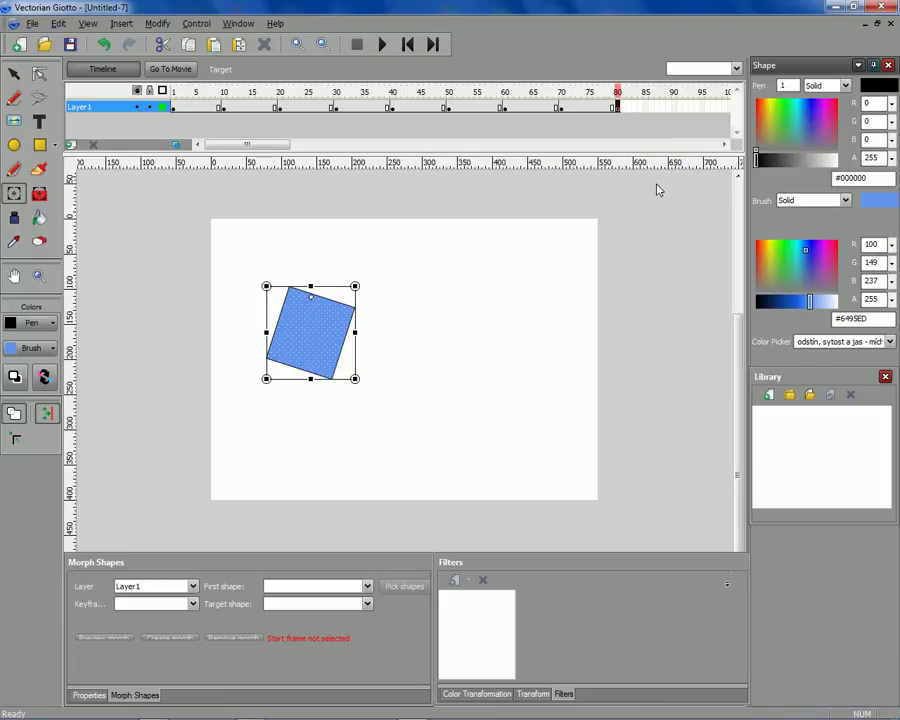
pyautogui.click(313, 303)
pyautogui.moveTo(357, 287); pyautogui.dragTo(375, 315)
# Step: Insert a keyframe at frame 90 and rotate the square about 45° clockwise around its centre
pyautogui.click(674, 106)
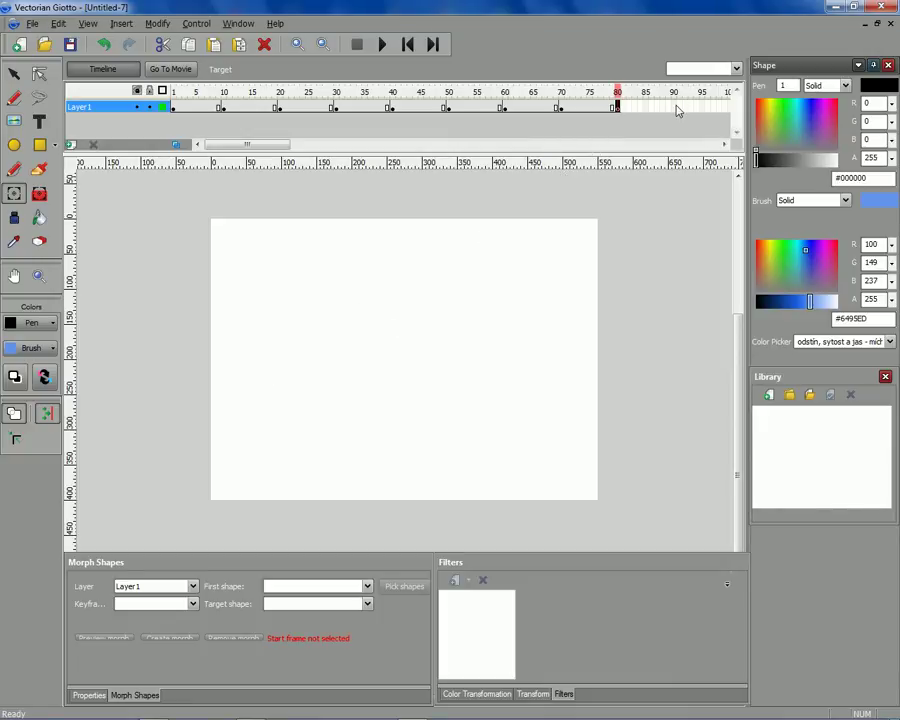
pyautogui.rightClick(676, 108)
pyautogui.click(718, 187)
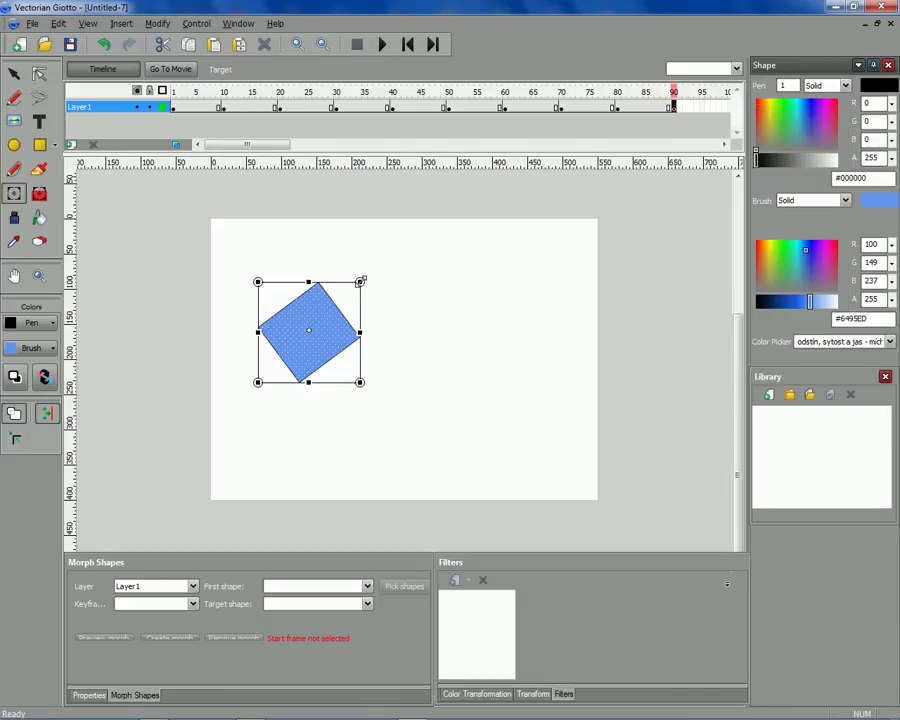
pyautogui.moveTo(366, 278); pyautogui.dragTo(362, 340)
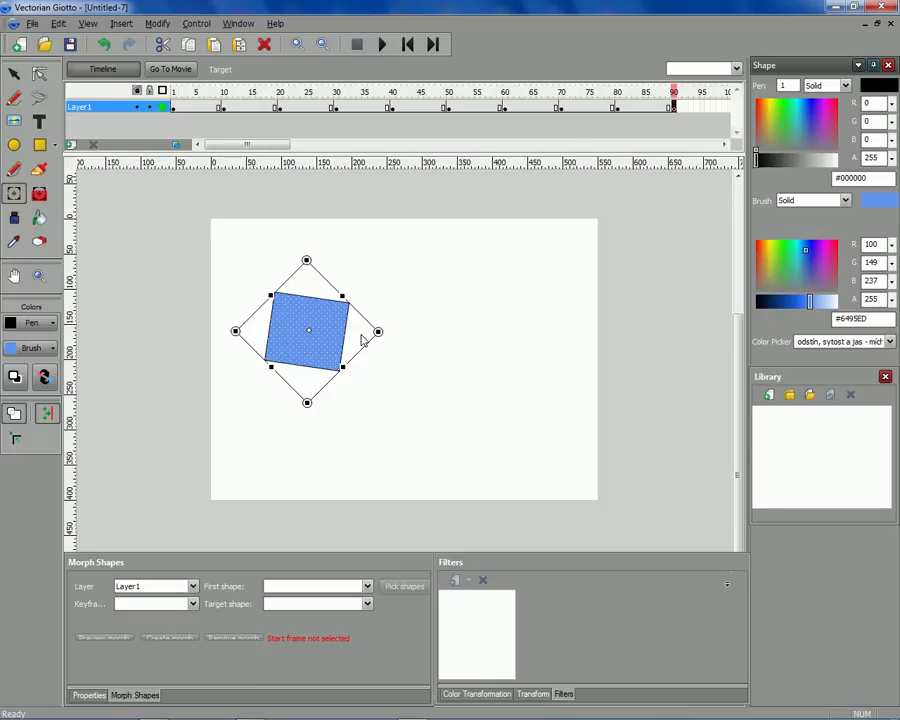
# Step: Insert a keyframe at frame 100 and rotate the square about 60° clockwise around its centre
pyautogui.click(726, 107)
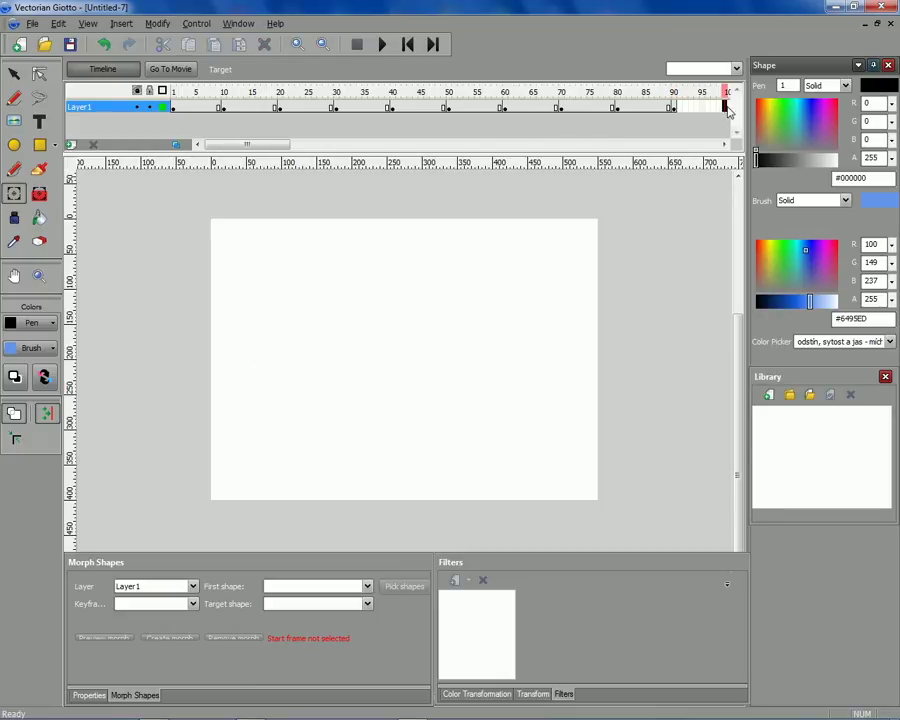
pyautogui.click(726, 145)
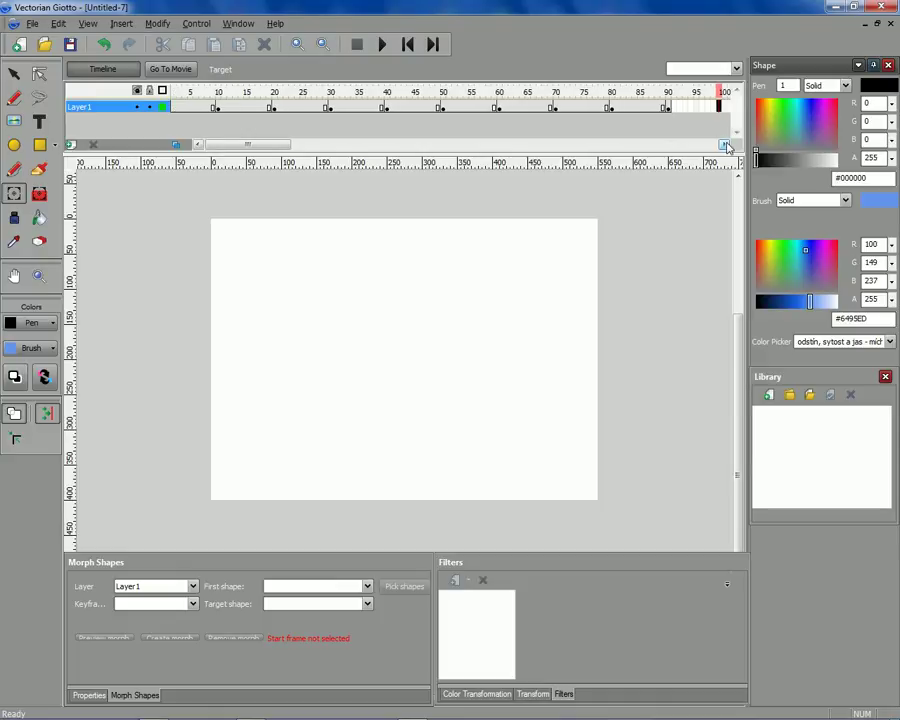
pyautogui.click(726, 145)
pyautogui.click(726, 145)
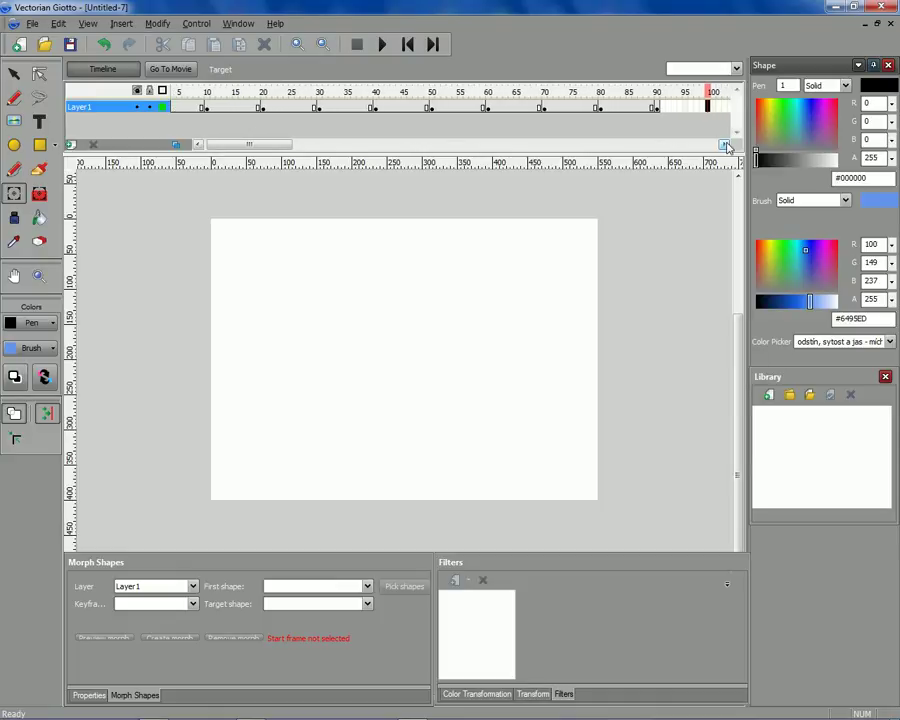
pyautogui.click(714, 108)
pyautogui.rightClick(714, 108)
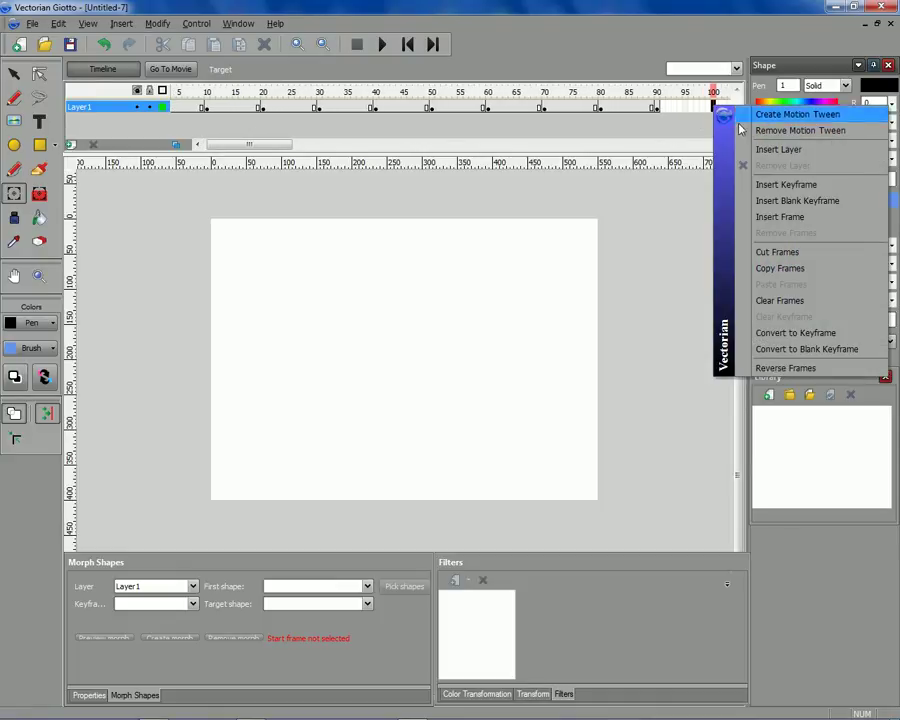
pyautogui.click(795, 181)
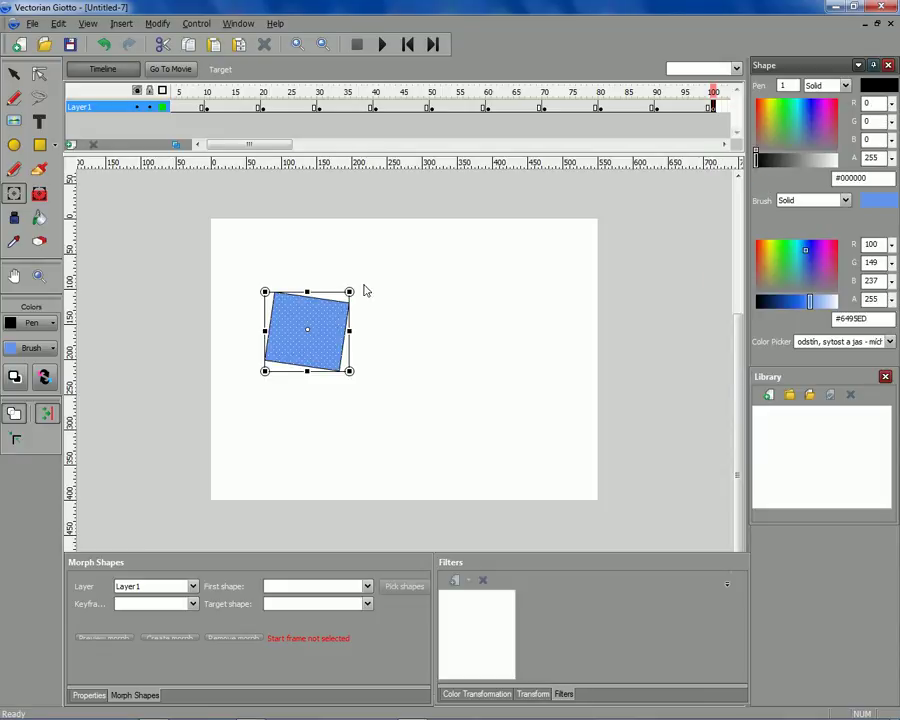
pyautogui.moveTo(355, 289); pyautogui.dragTo(379, 349)
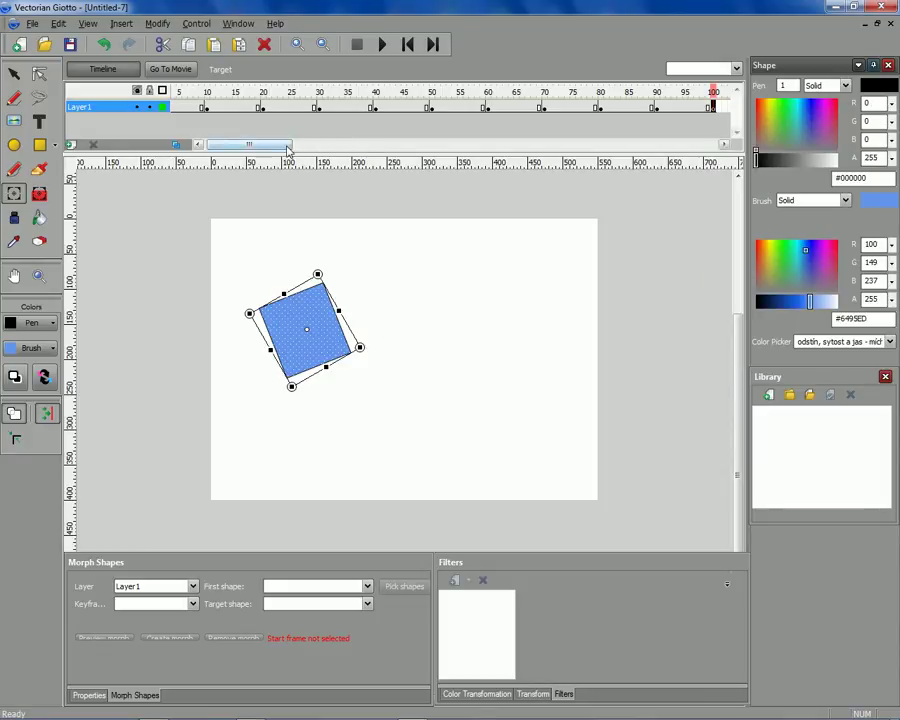
# Step: Insert a keyframe at frame 110 and rotate the square about 45° clockwise around its centre
pyautogui.moveTo(287, 146); pyautogui.dragTo(353, 150)
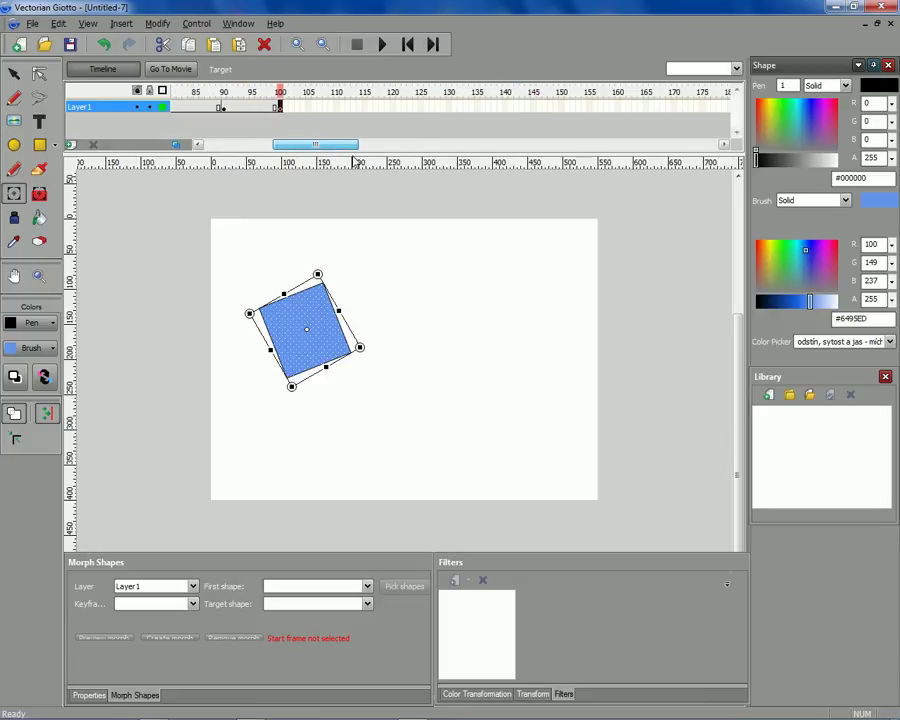
pyautogui.click(337, 107)
pyautogui.rightClick(337, 107)
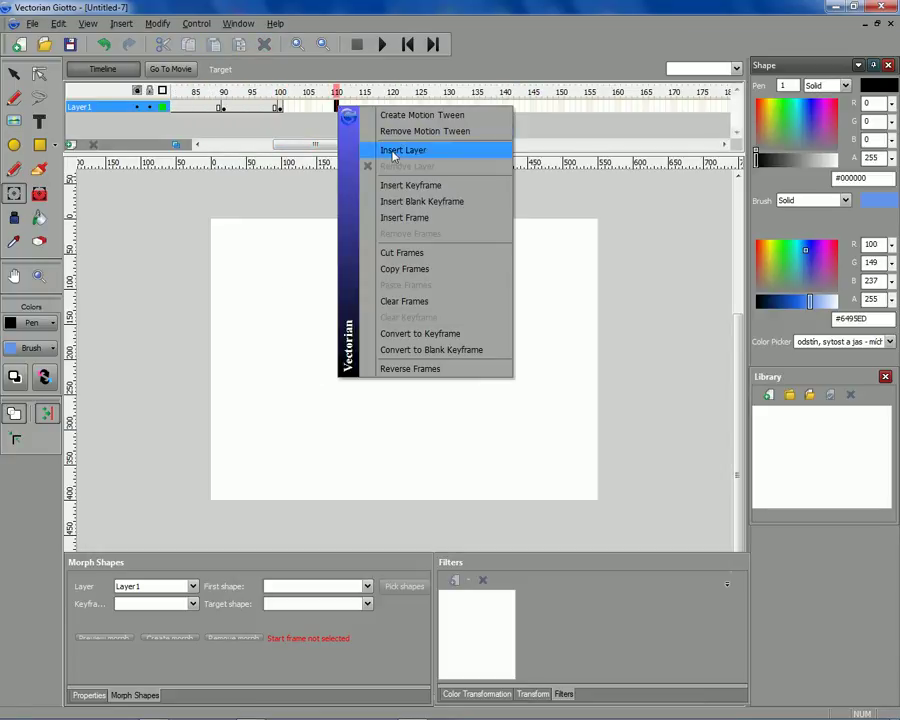
pyautogui.click(405, 186)
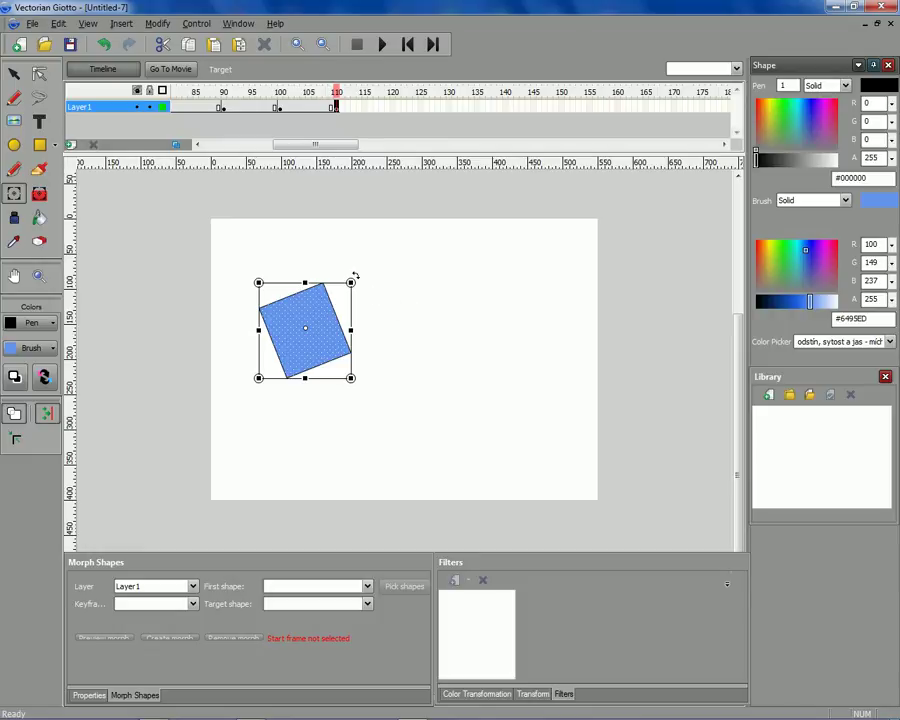
pyautogui.moveTo(355, 275); pyautogui.dragTo(370, 321)
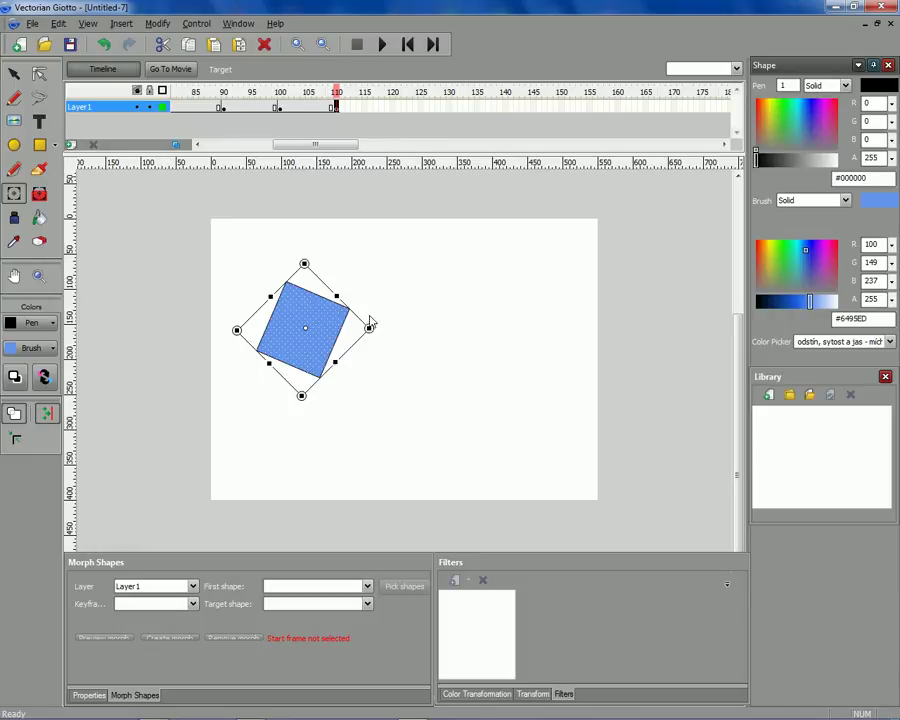
# Step: Insert a keyframe at frame 120 on Layer1
pyautogui.click(393, 108)
pyautogui.rightClick(394, 108)
pyautogui.click(463, 184)
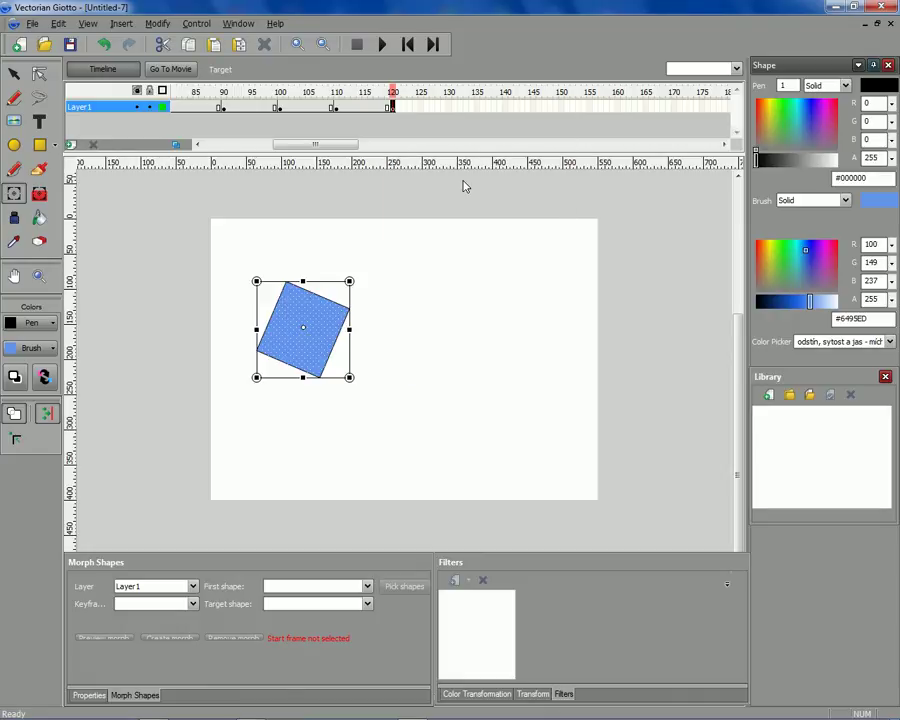
# Step: Create motion tweens on Layer1 between keyframes 1 and 10 and between keyframes 10 and 20
pyautogui.moveTo(303, 145); pyautogui.dragTo(227, 153)
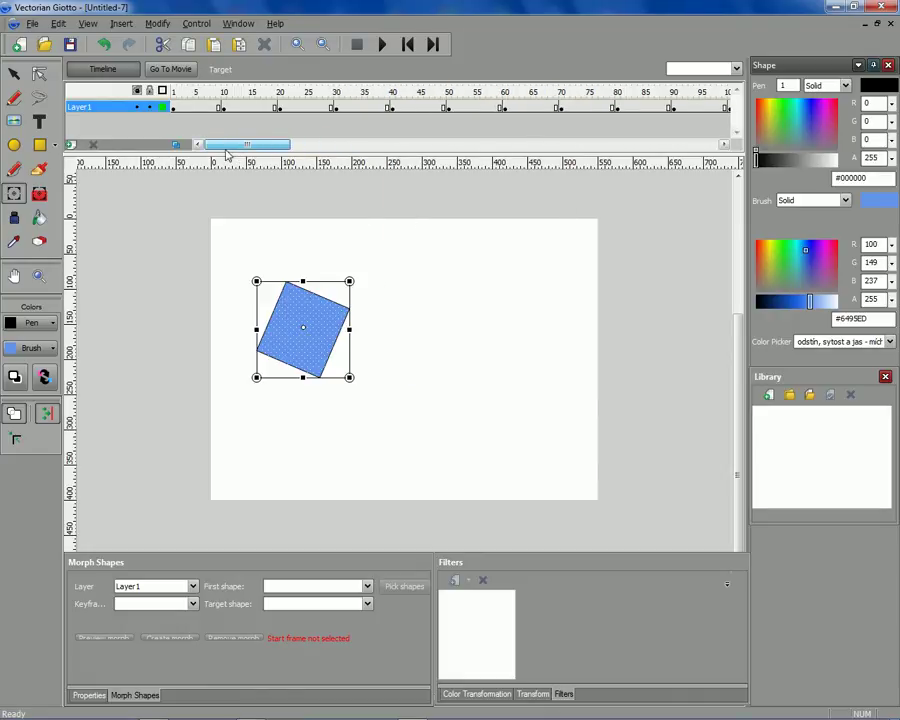
pyautogui.click(177, 108)
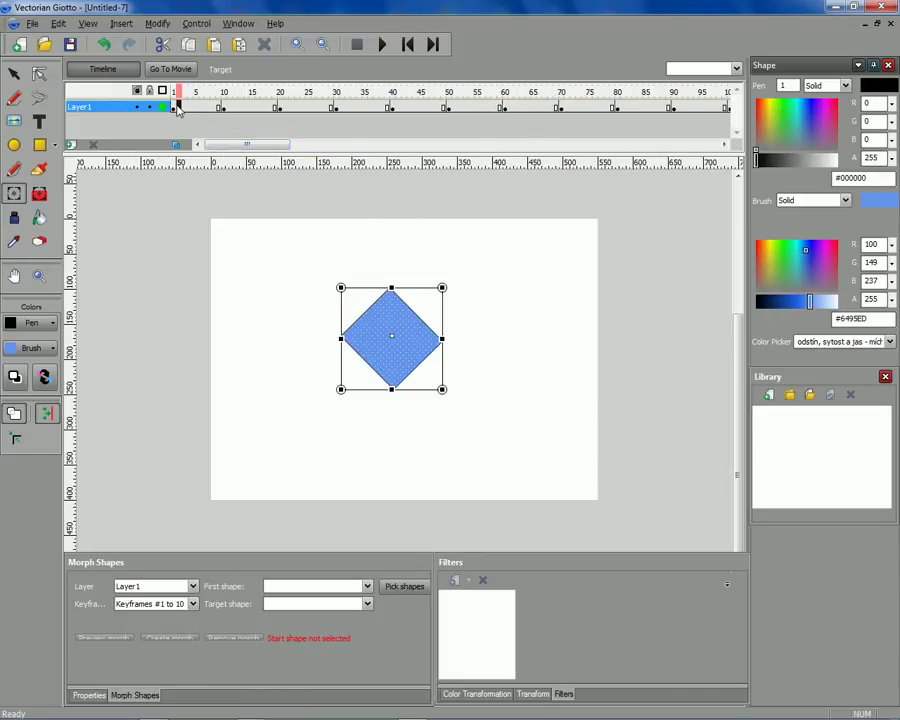
pyautogui.rightClick(177, 108)
pyautogui.click(250, 112)
pyautogui.click(241, 108)
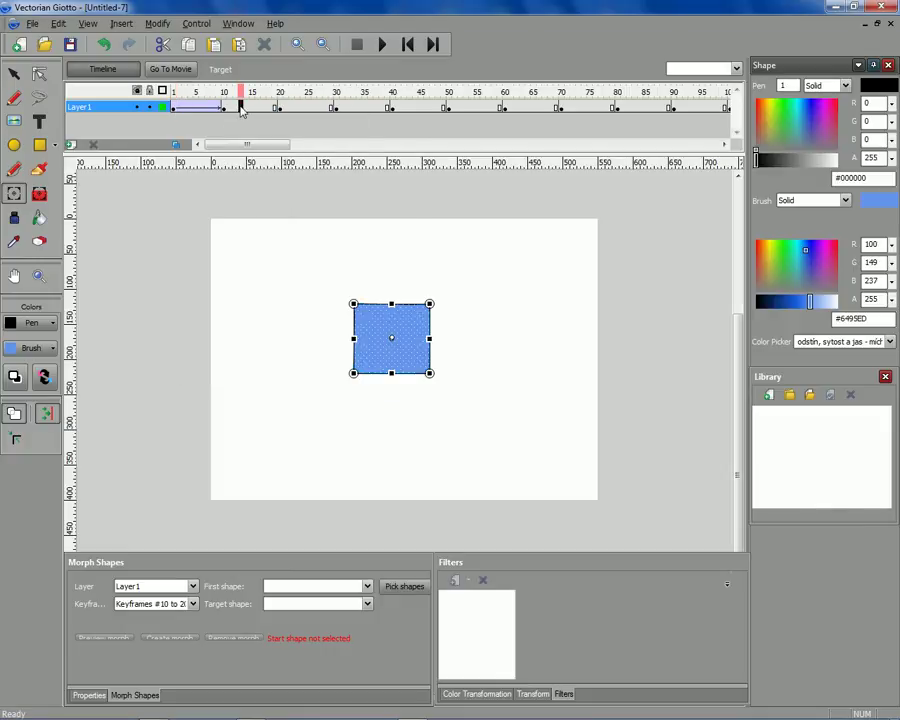
pyautogui.rightClick(241, 108)
pyautogui.click(300, 114)
# Step: Create motion tweens for the spans from frame 20 to 30 and from frame 30 to 40
pyautogui.click(285, 108)
pyautogui.rightClick(286, 108)
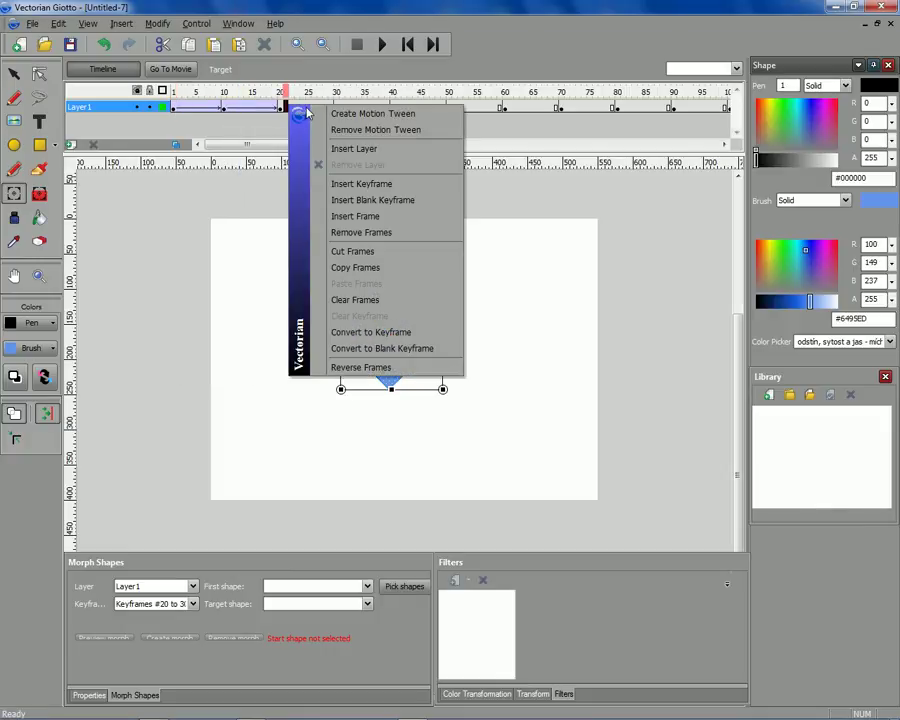
pyautogui.click(305, 113)
pyautogui.click(341, 108)
pyautogui.rightClick(341, 108)
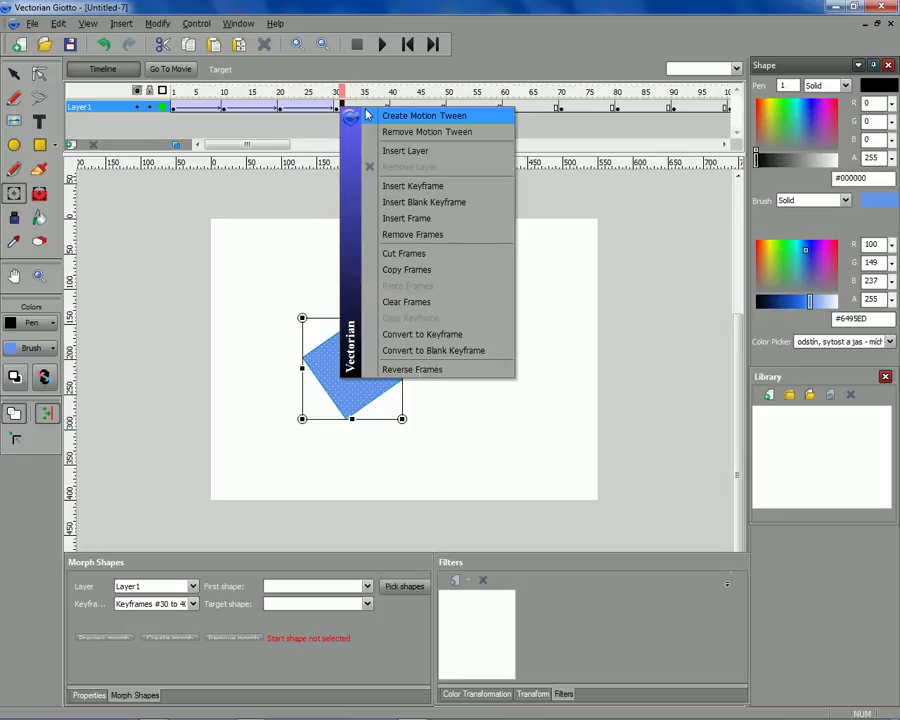
pyautogui.click(375, 116)
# Step: Create motion tweens for the spans from frame 40 to 50 and from frame 50 to 60
pyautogui.click(404, 108)
pyautogui.rightClick(404, 108)
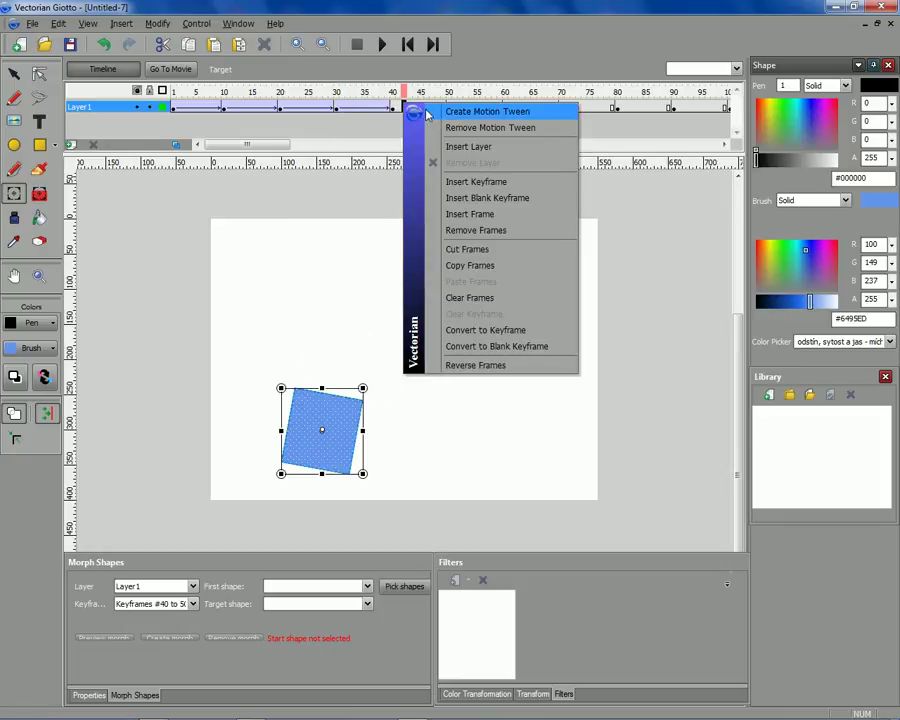
pyautogui.click(442, 115)
pyautogui.click(477, 108)
pyautogui.rightClick(477, 108)
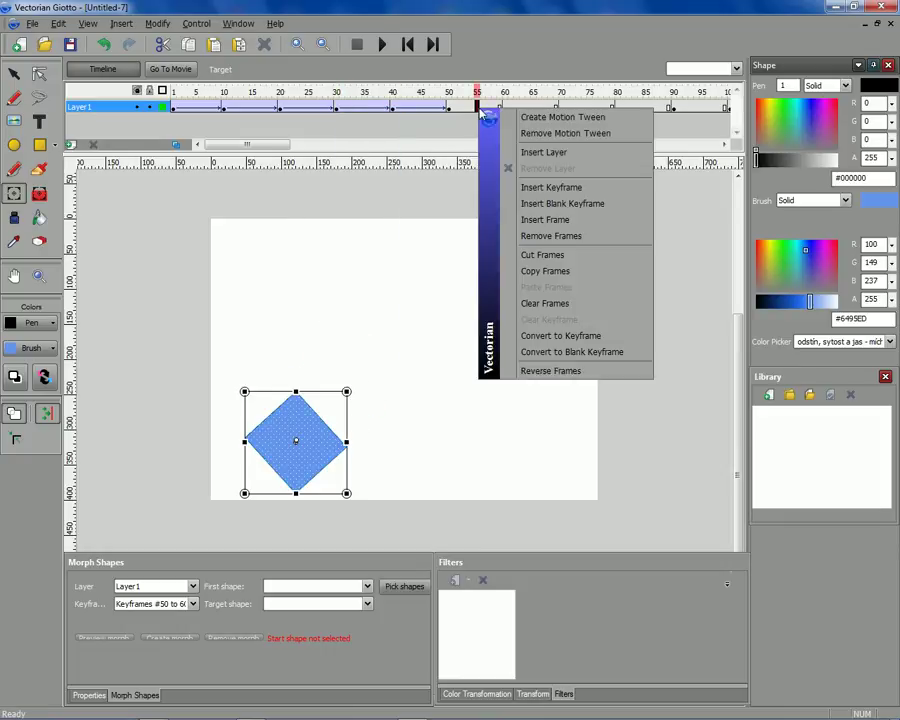
pyautogui.click(512, 116)
# Step: Create motion tweens for the spans from frame 60 to 70 and from frame 70 to 80
pyautogui.click(508, 108)
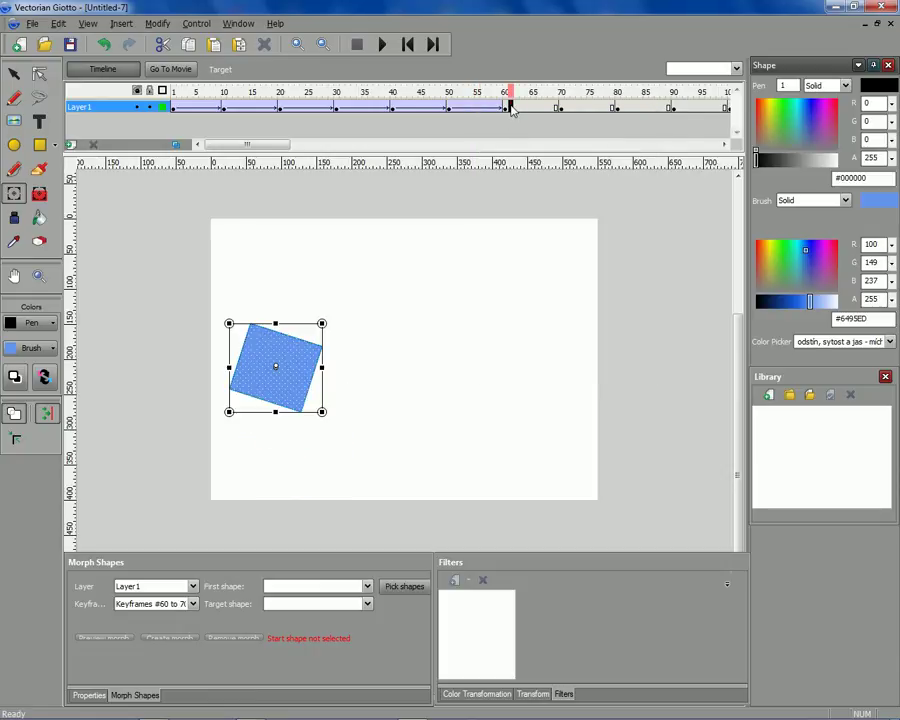
pyautogui.rightClick(518, 112)
pyautogui.click(540, 114)
pyautogui.click(566, 107)
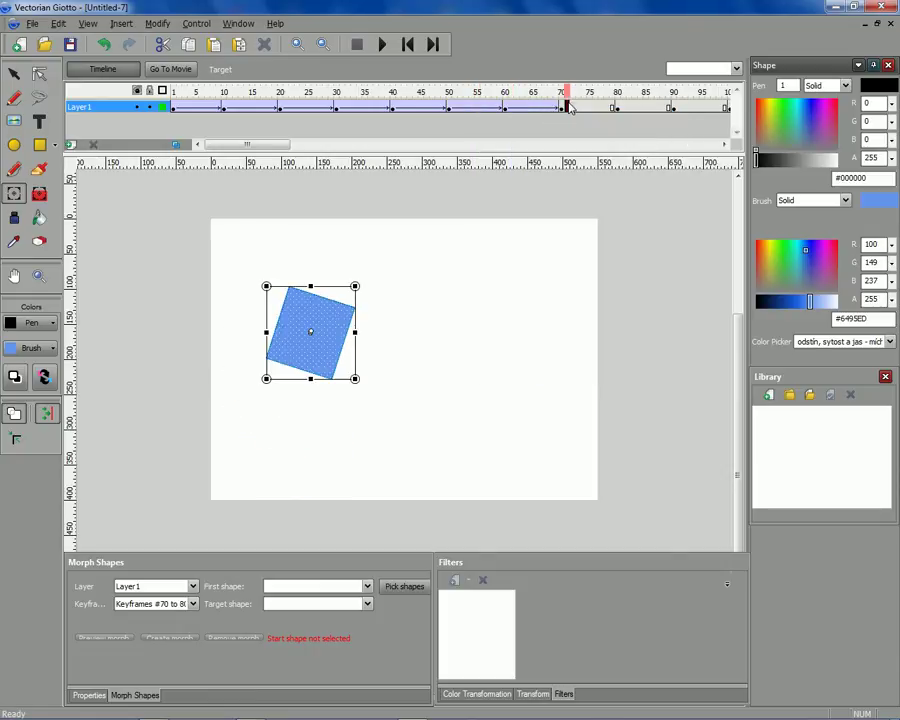
pyautogui.rightClick(566, 107)
pyautogui.click(596, 116)
# Step: Create motion tweens for the spans from frame 80 to 90 and from frame 90 to 100
pyautogui.click(626, 107)
pyautogui.rightClick(627, 107)
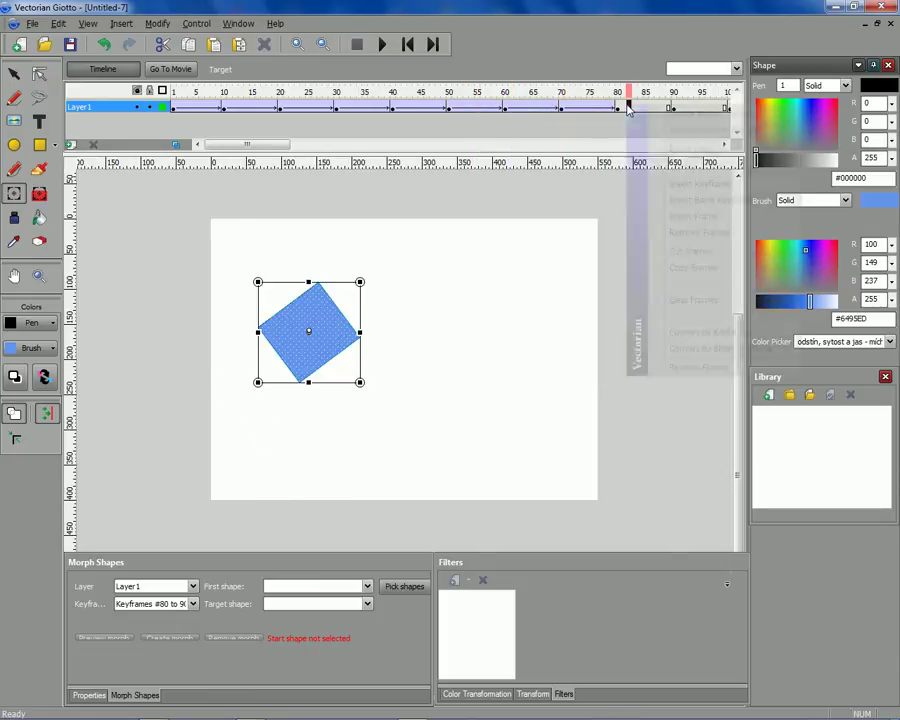
pyautogui.click(652, 114)
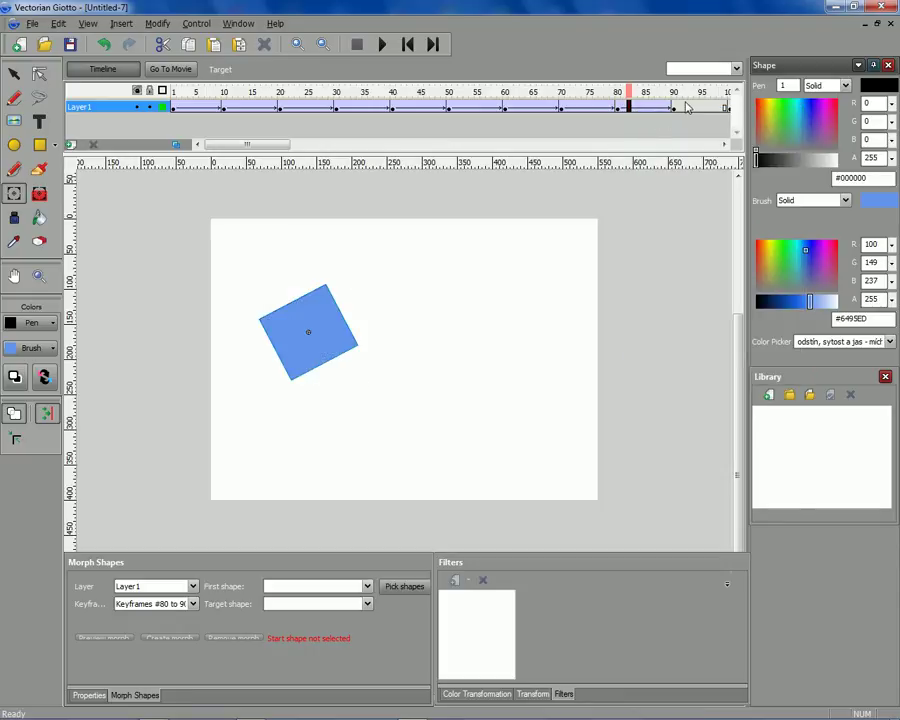
pyautogui.click(684, 107)
pyautogui.rightClick(686, 106)
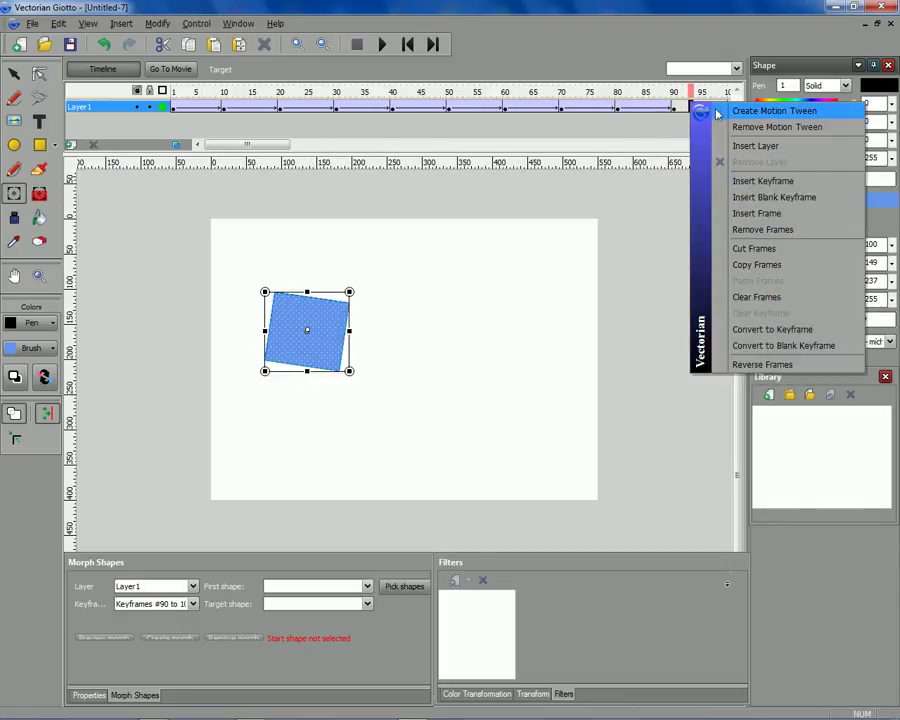
pyautogui.click(715, 113)
# Step: Create motion tweens for the spans from frame 100 to 110 and from frame 110 to 120
pyautogui.moveTo(250, 146); pyautogui.dragTo(328, 148)
pyautogui.click(419, 106)
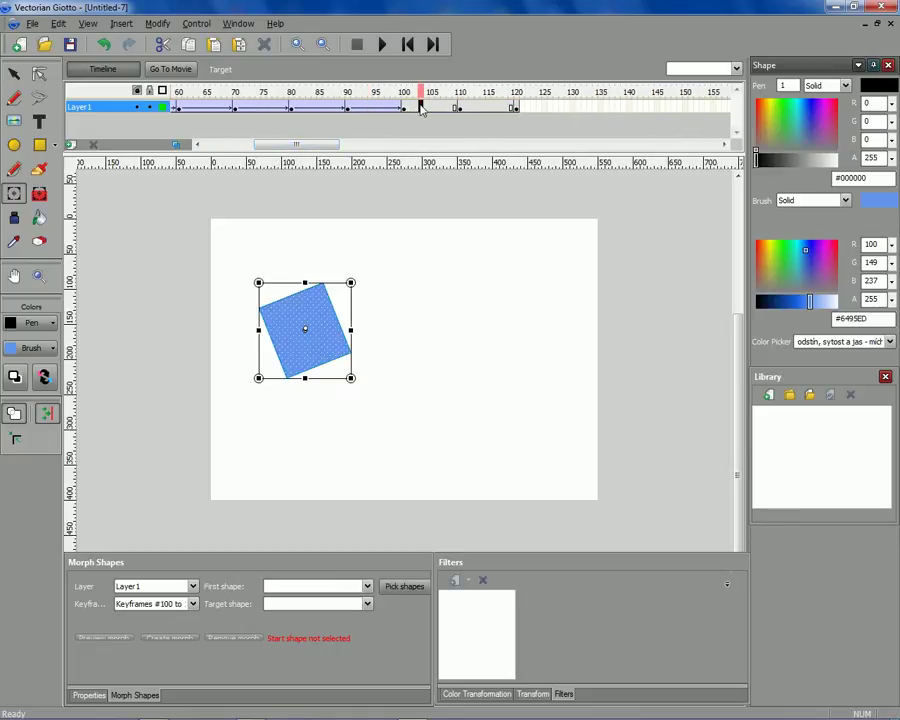
pyautogui.rightClick(419, 106)
pyautogui.click(447, 114)
pyautogui.click(461, 106)
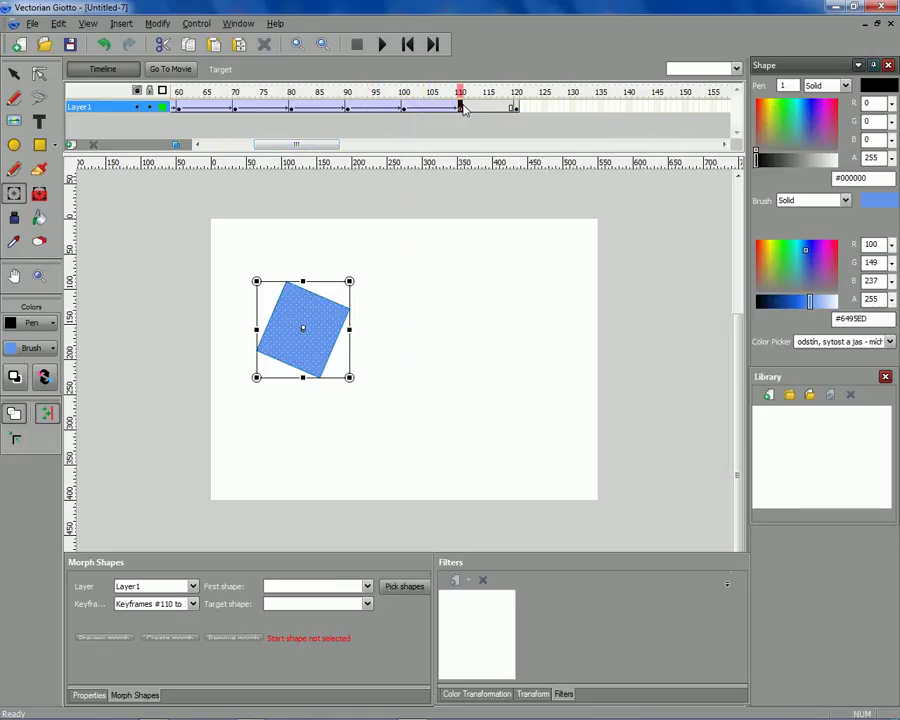
pyautogui.rightClick(461, 106)
pyautogui.click(485, 112)
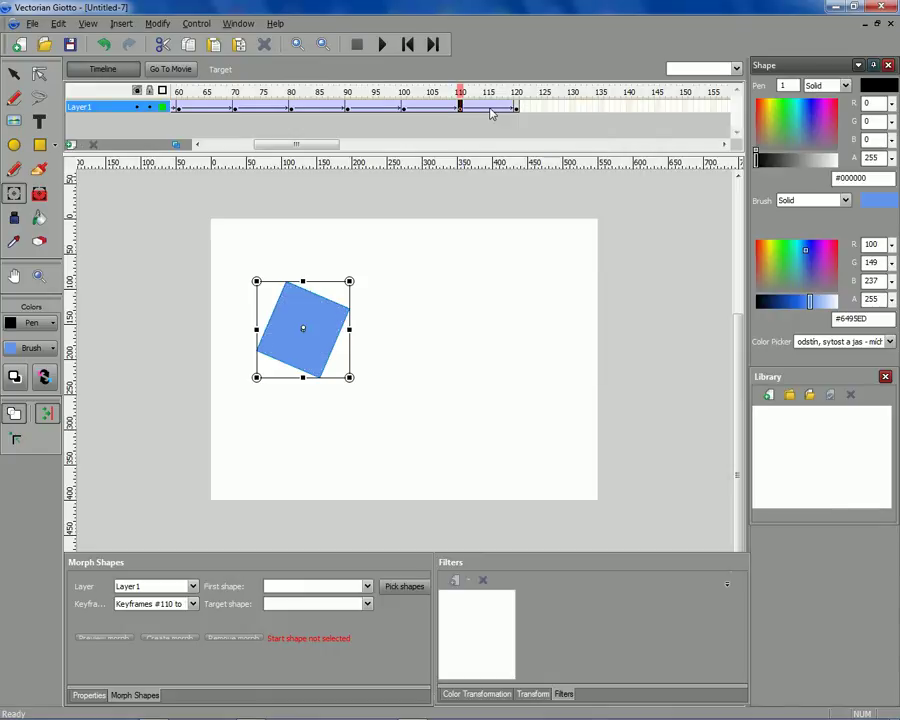
# Step: Rewind the animation to the first frame and play it to preview the square's motion
pyautogui.click(408, 45)
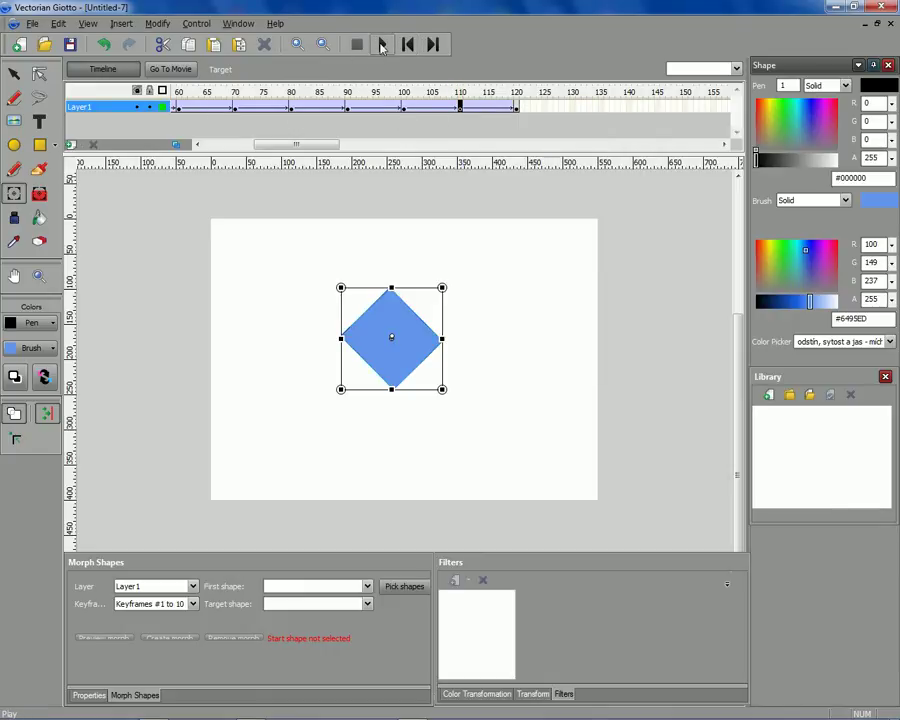
pyautogui.click(381, 45)
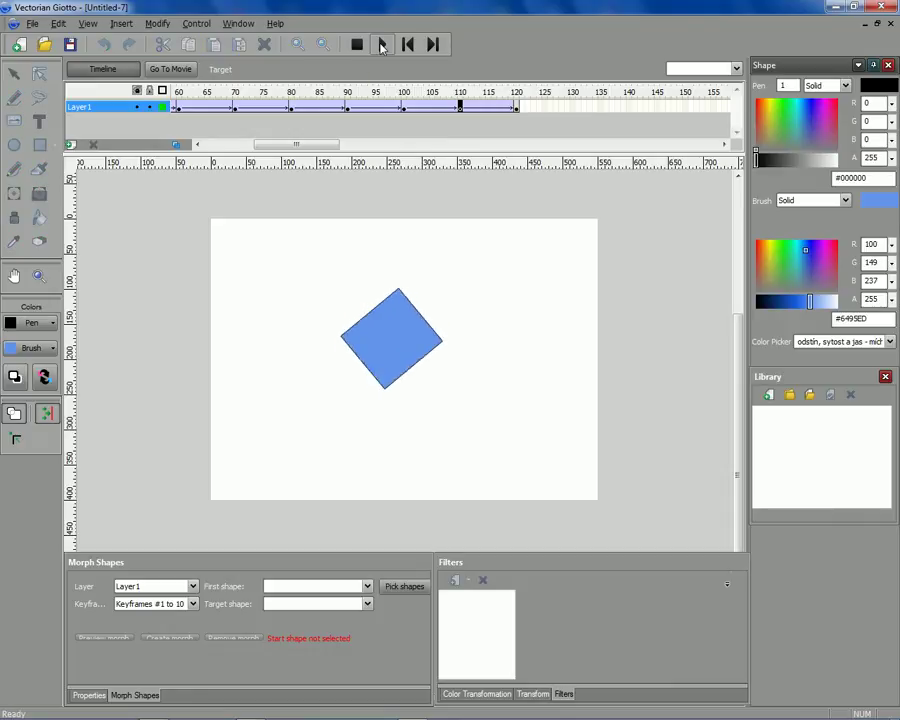